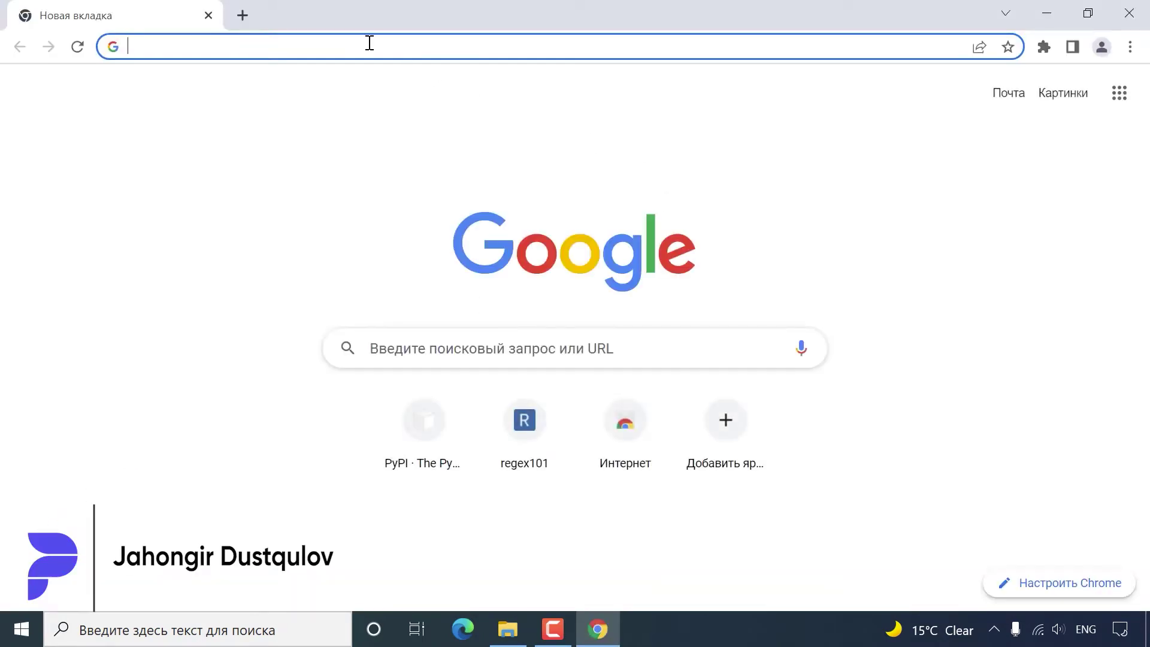
Search Google for 'postgresql download' using Chrome's address-bar suggestion.
{"action": "type", "text": "pos"}
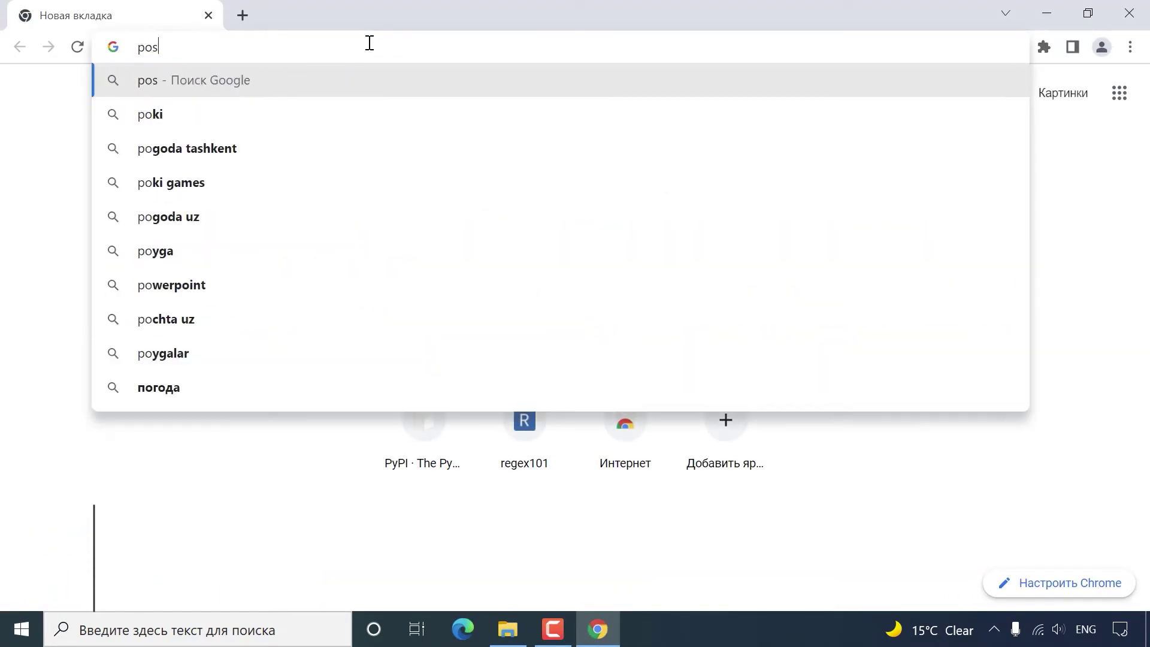
{"action": "type", "text": "tgres"}
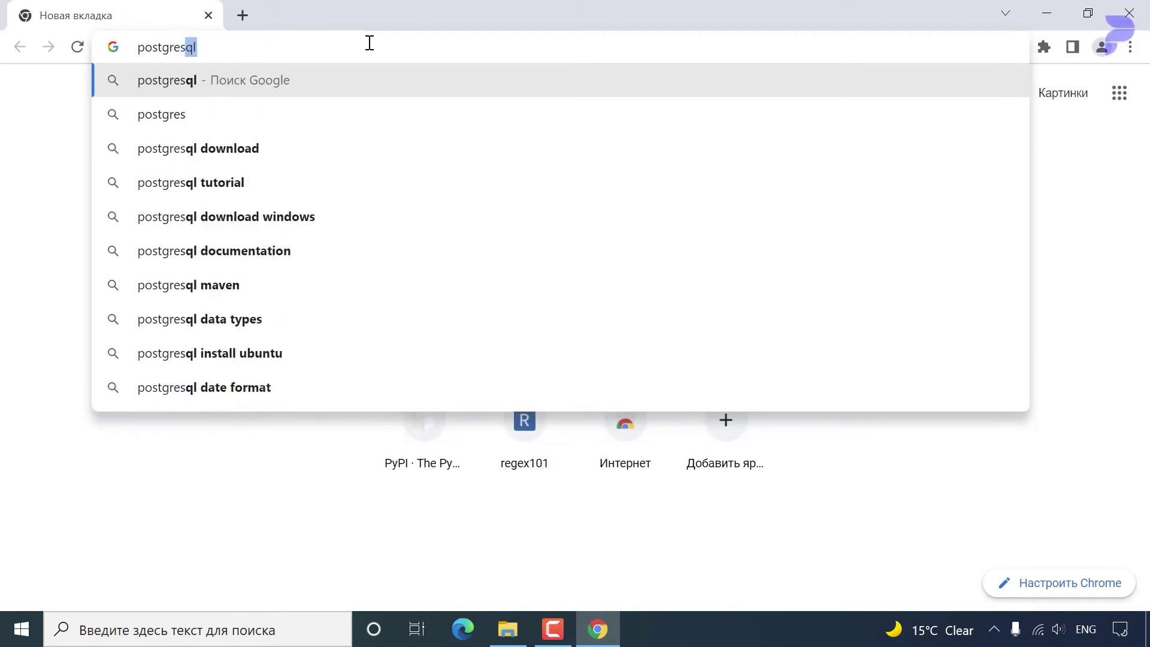
{"action": "key", "text": "Down"}
{"action": "key", "text": "Down"}
{"action": "key", "text": "Return"}
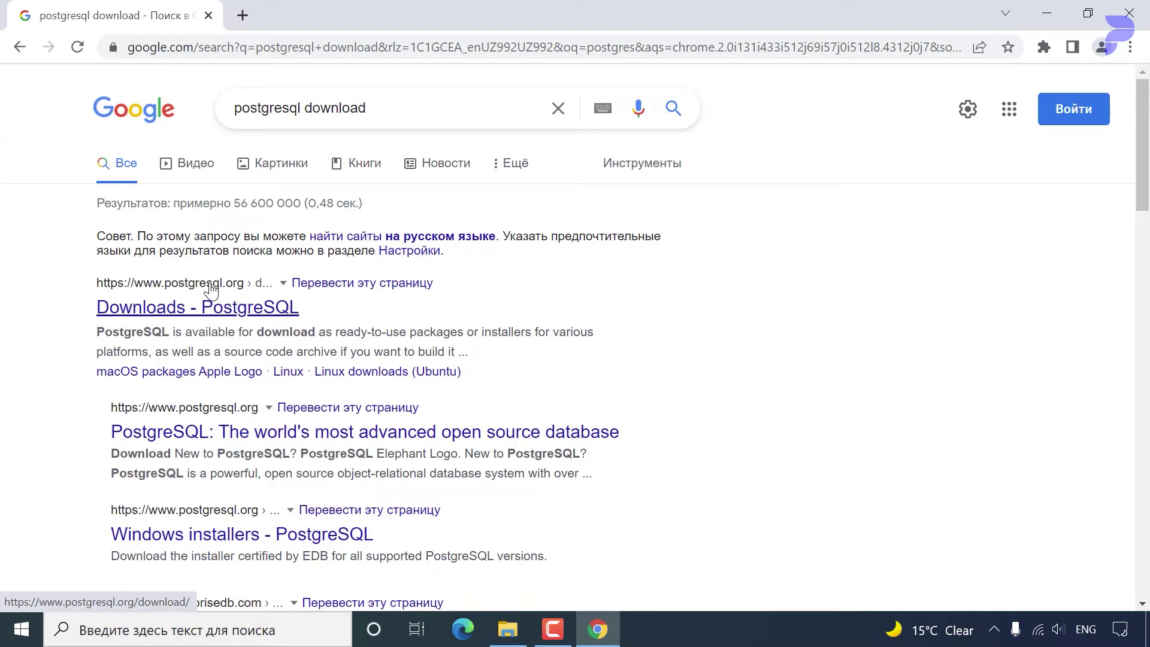
Go from the Downloads - PostgreSQL result to the Windows installers page and review its platform table.
{"action": "left_click", "coordinate": [199, 310]}
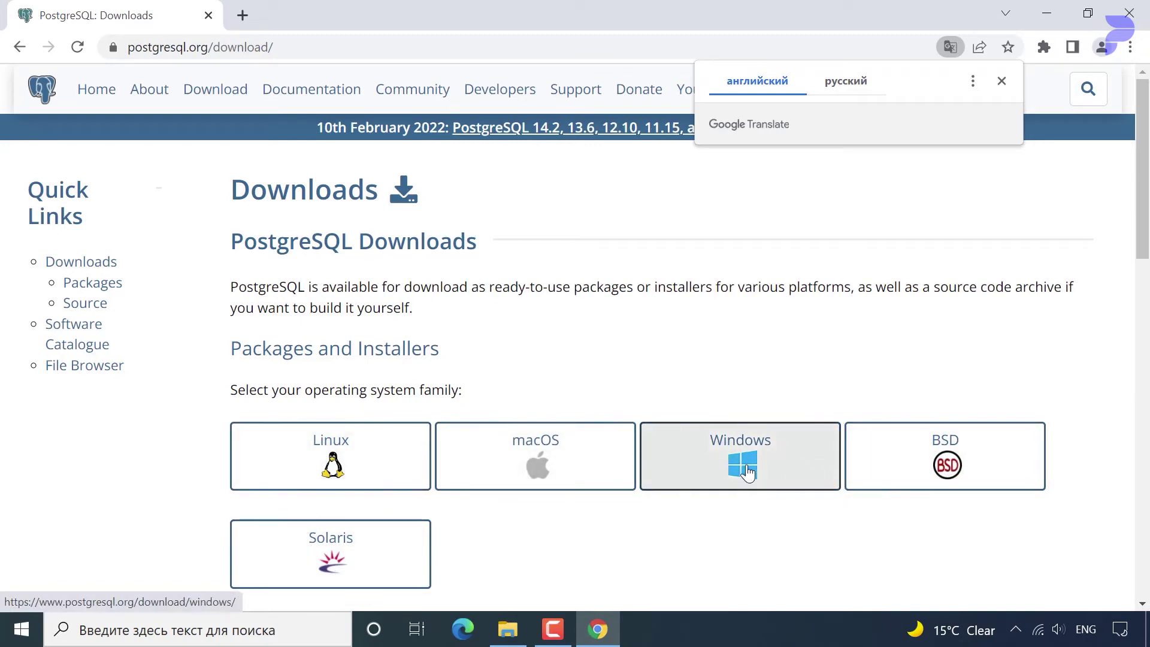
{"action": "left_click", "coordinate": [1002, 81]}
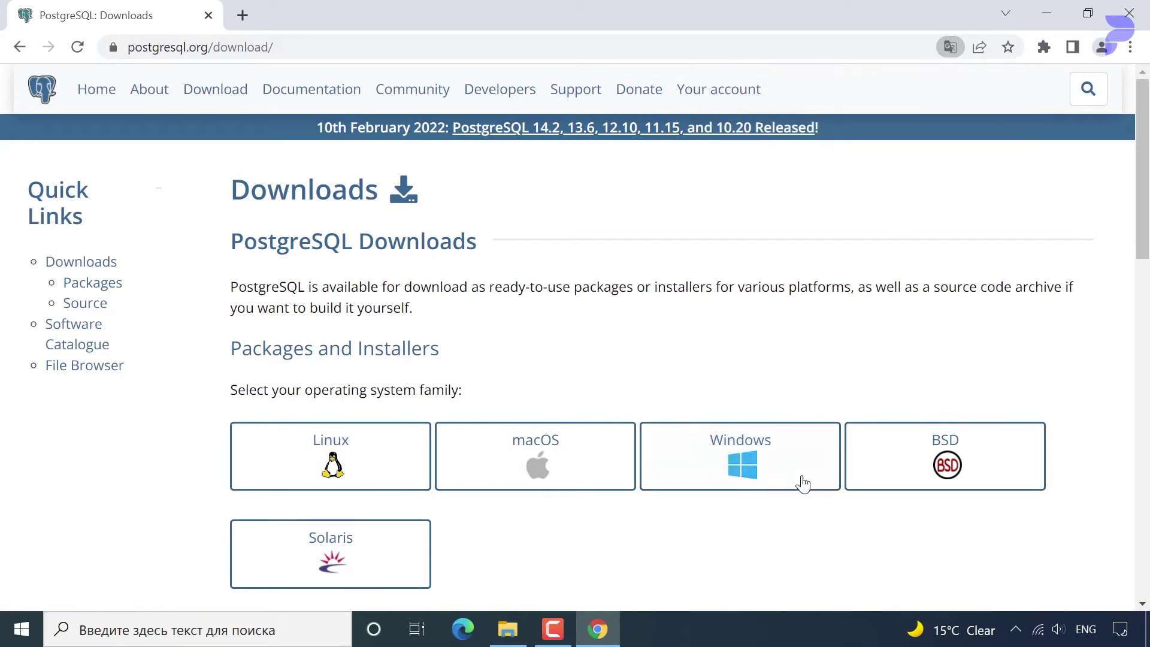
{"action": "left_click", "coordinate": [748, 464]}
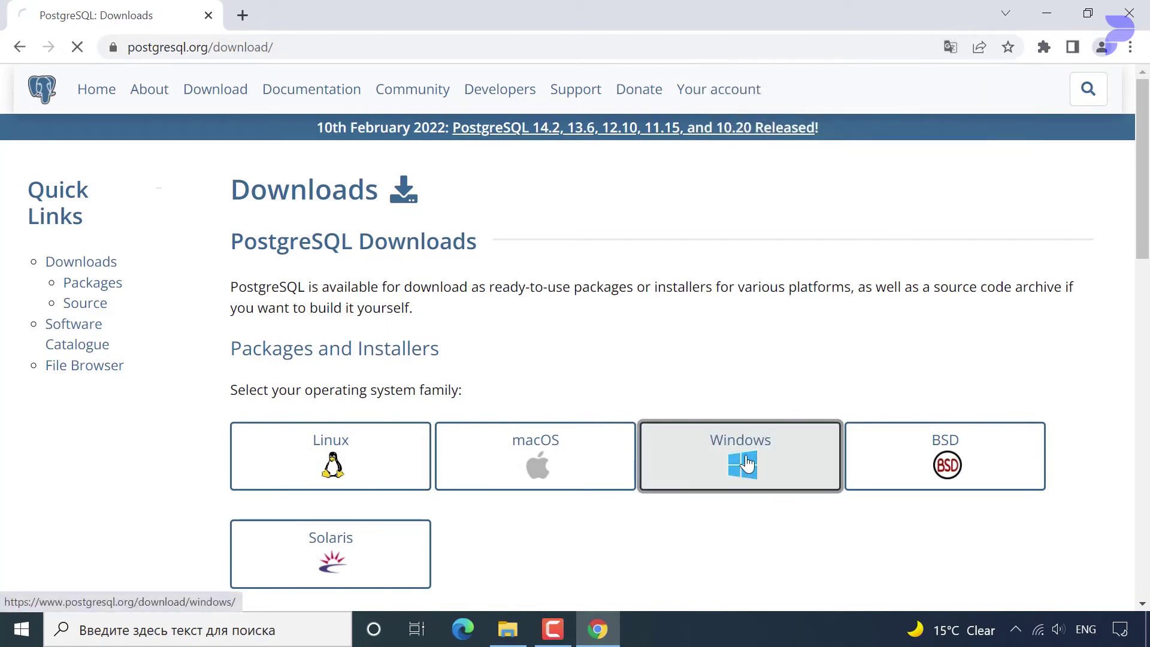
{"action": "scroll", "coordinate": [636, 450], "scroll_direction": "down", "scroll_amount": 10}
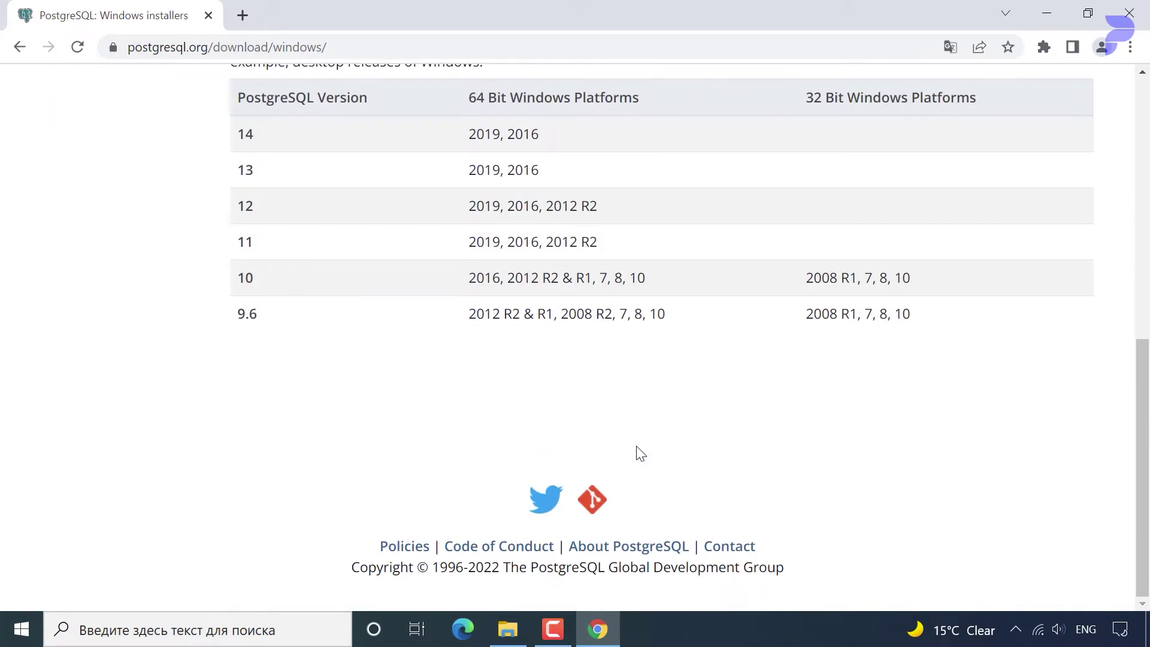
{"action": "scroll", "coordinate": [636, 453], "scroll_direction": "up", "scroll_amount": 3}
{"action": "left_click_drag", "start_coordinate": [558, 310], "coordinate": [227, 313]}
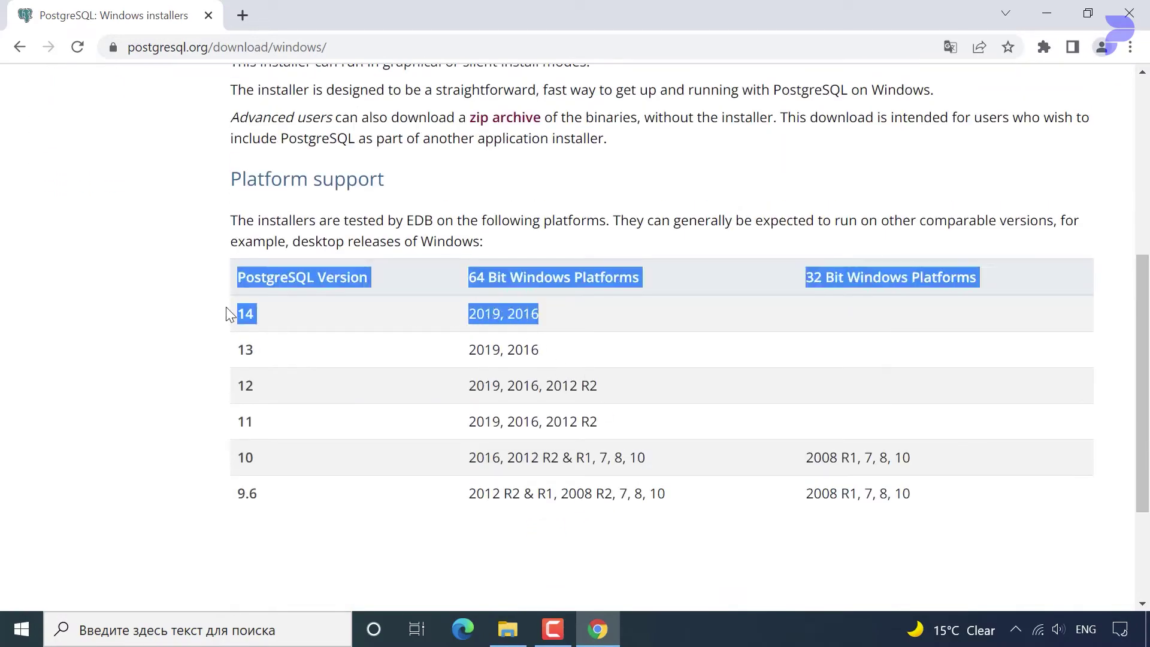
{"action": "left_click", "coordinate": [365, 326]}
{"action": "scroll", "coordinate": [412, 342], "scroll_direction": "up", "scroll_amount": 6}
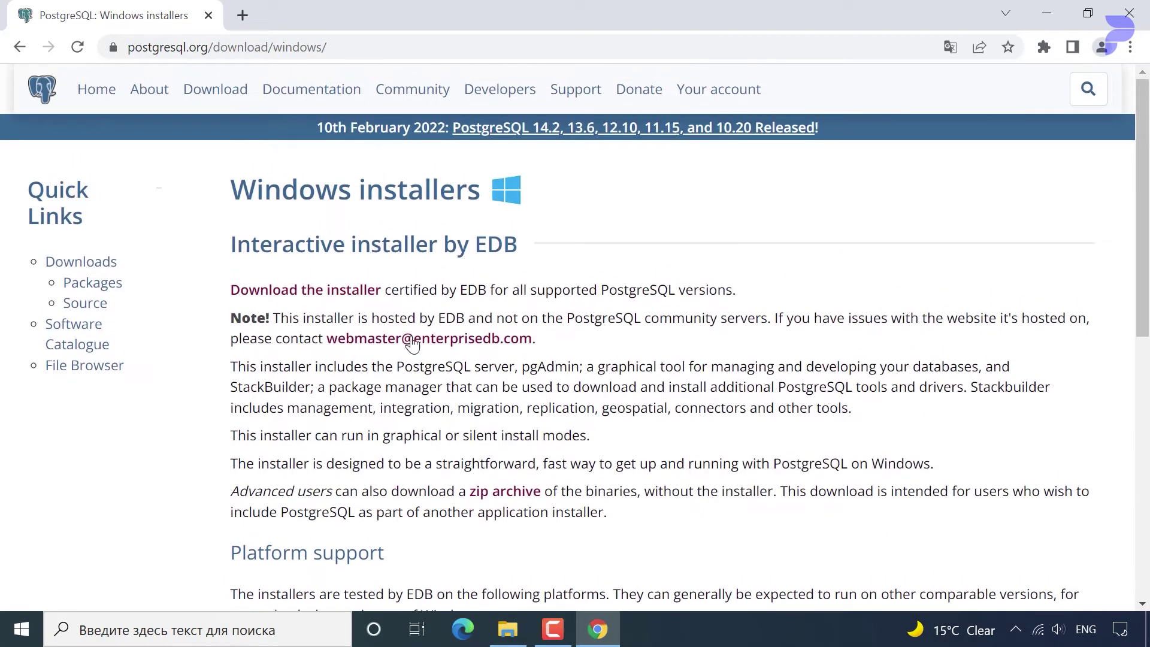
On the EDB page, download the PostgreSQL 14.2 installer for Windows x86-64.
{"action": "left_click", "coordinate": [310, 291]}
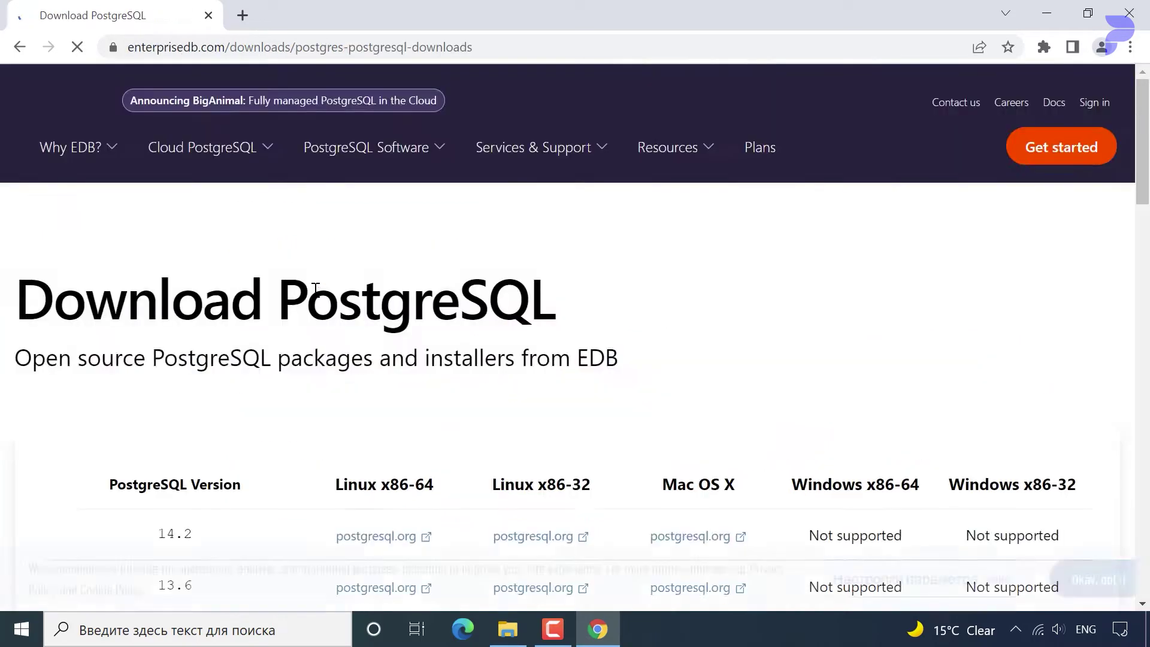
{"action": "scroll", "coordinate": [380, 367], "scroll_direction": "down", "scroll_amount": 3}
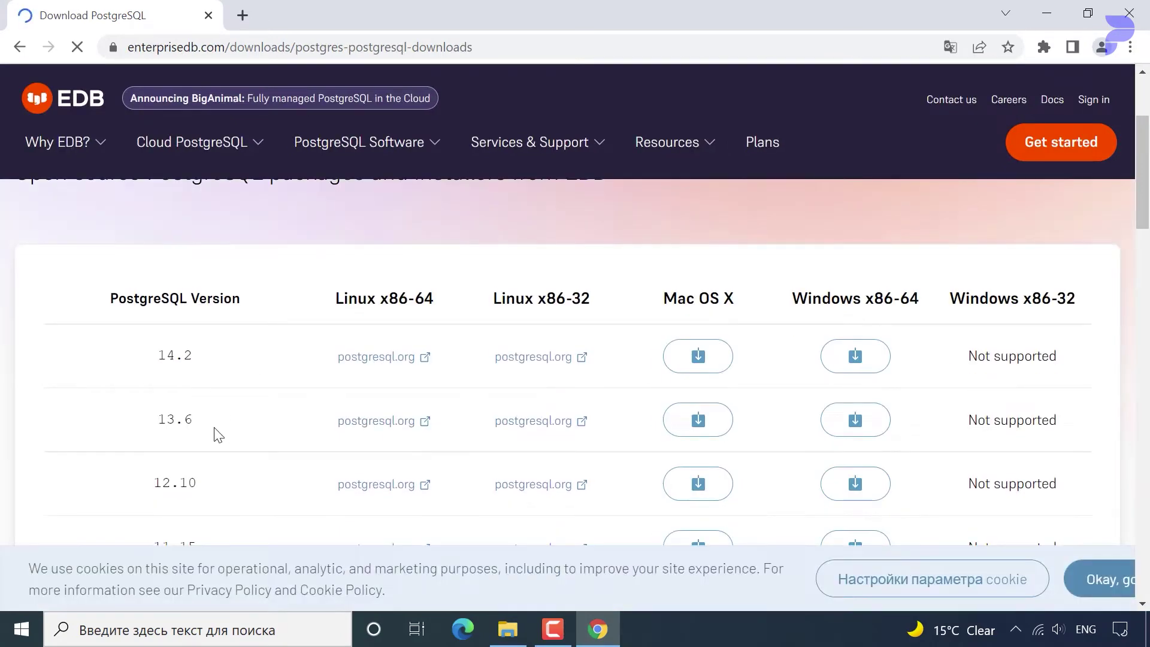
{"action": "scroll", "coordinate": [216, 432], "scroll_direction": "down", "scroll_amount": 4}
{"action": "scroll", "coordinate": [216, 433], "scroll_direction": "up", "scroll_amount": 5}
{"action": "scroll", "coordinate": [216, 439], "scroll_direction": "down", "scroll_amount": 2}
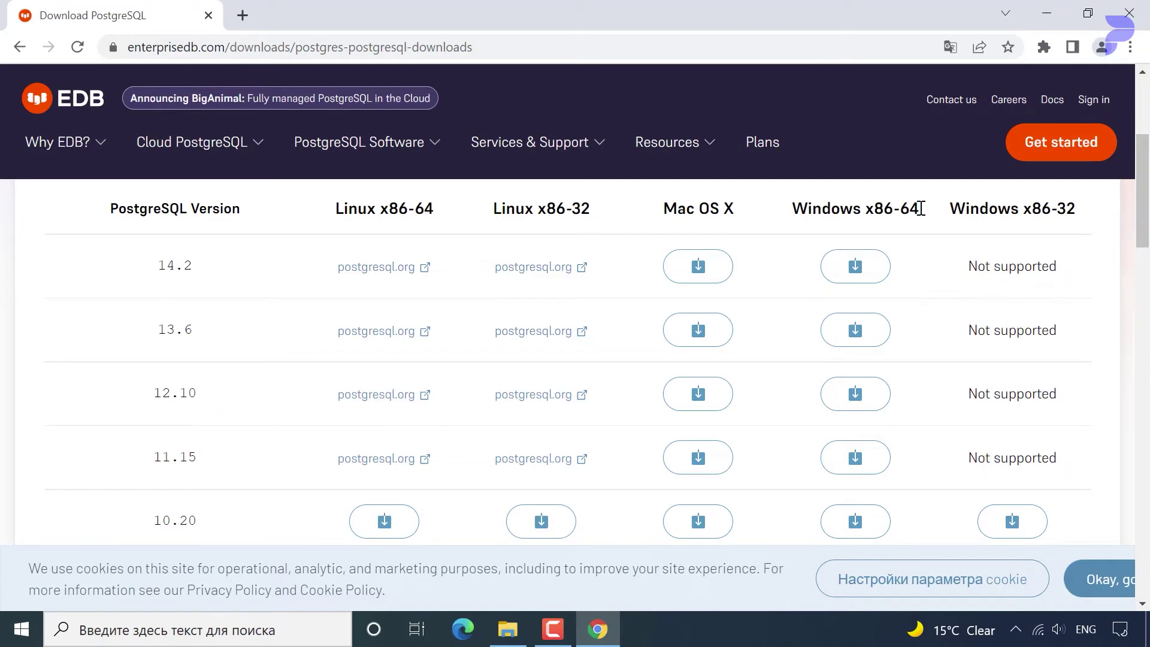
{"action": "left_click_drag", "start_coordinate": [923, 208], "coordinate": [789, 208]}
{"action": "left_click", "coordinate": [837, 273]}
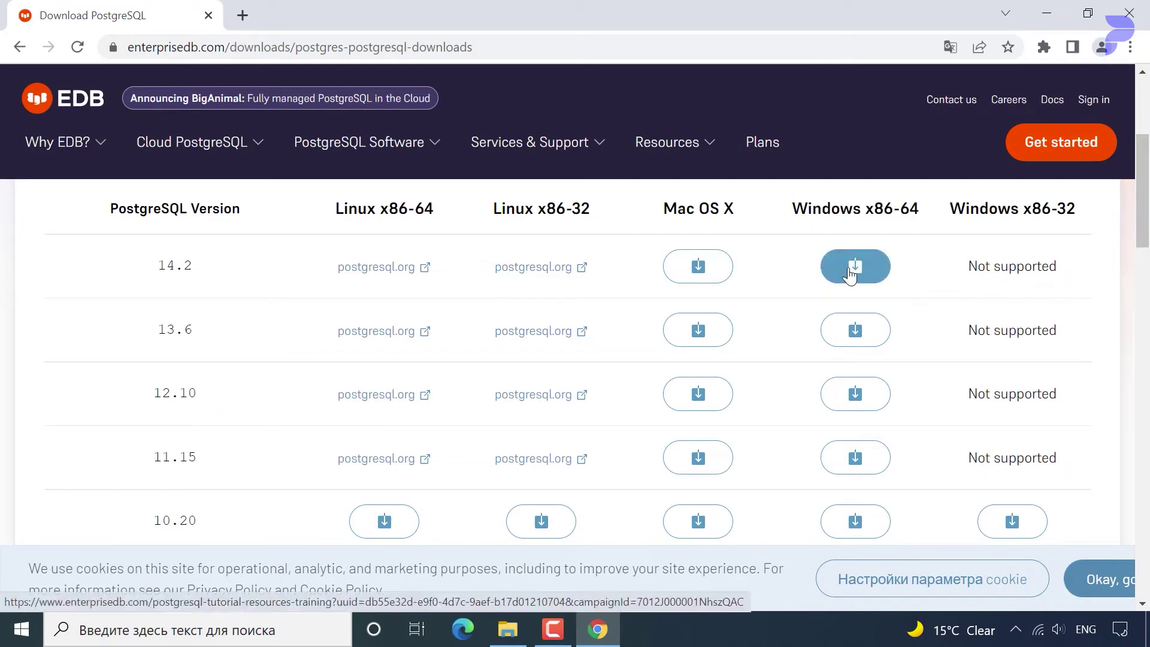
{"action": "left_click", "coordinate": [850, 274]}
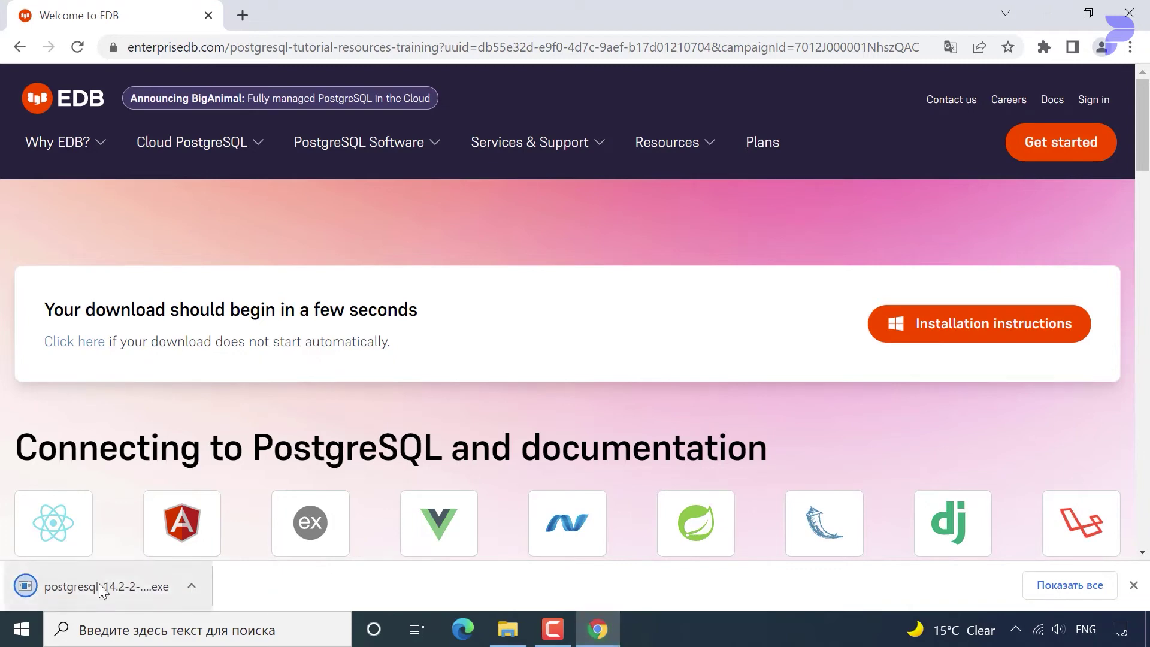
Run the downloaded 14.2 installer and minimize Chrome to show the desktop.
{"action": "left_click", "coordinate": [99, 584]}
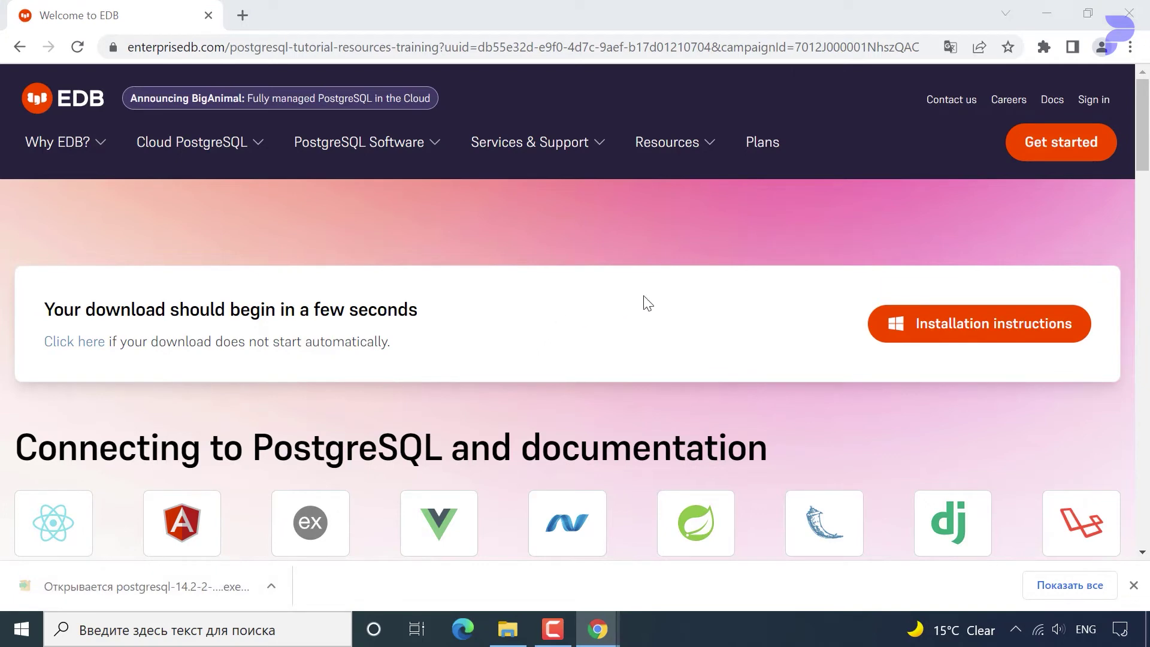
{"action": "left_click", "coordinate": [702, 288]}
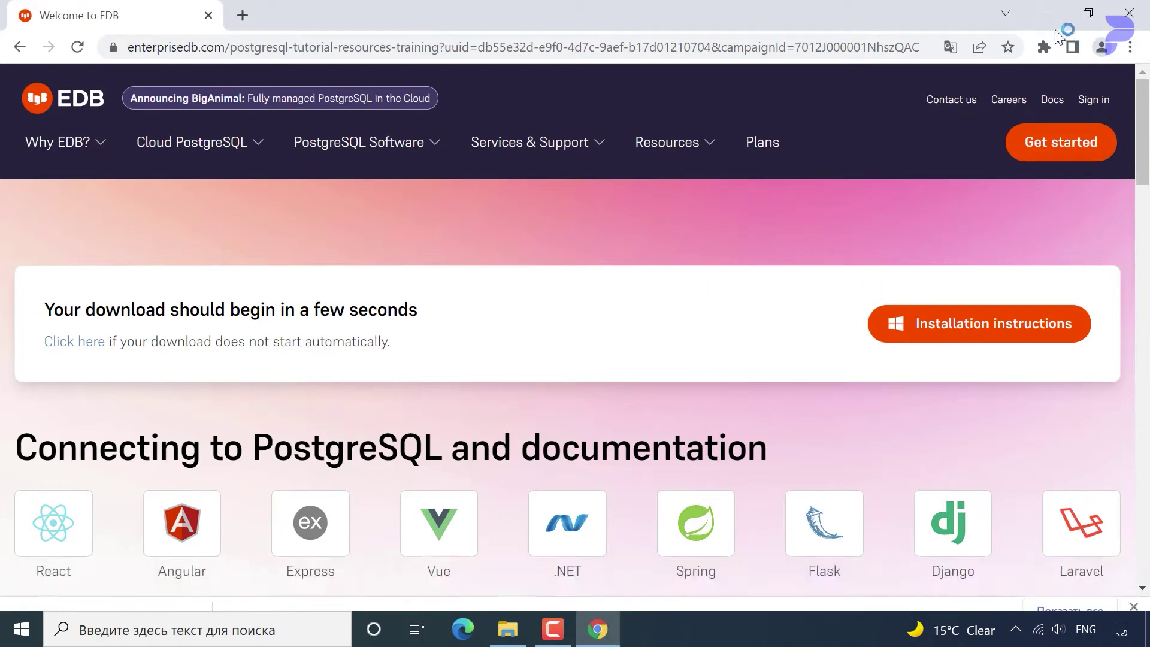
{"action": "left_click", "coordinate": [1046, 13]}
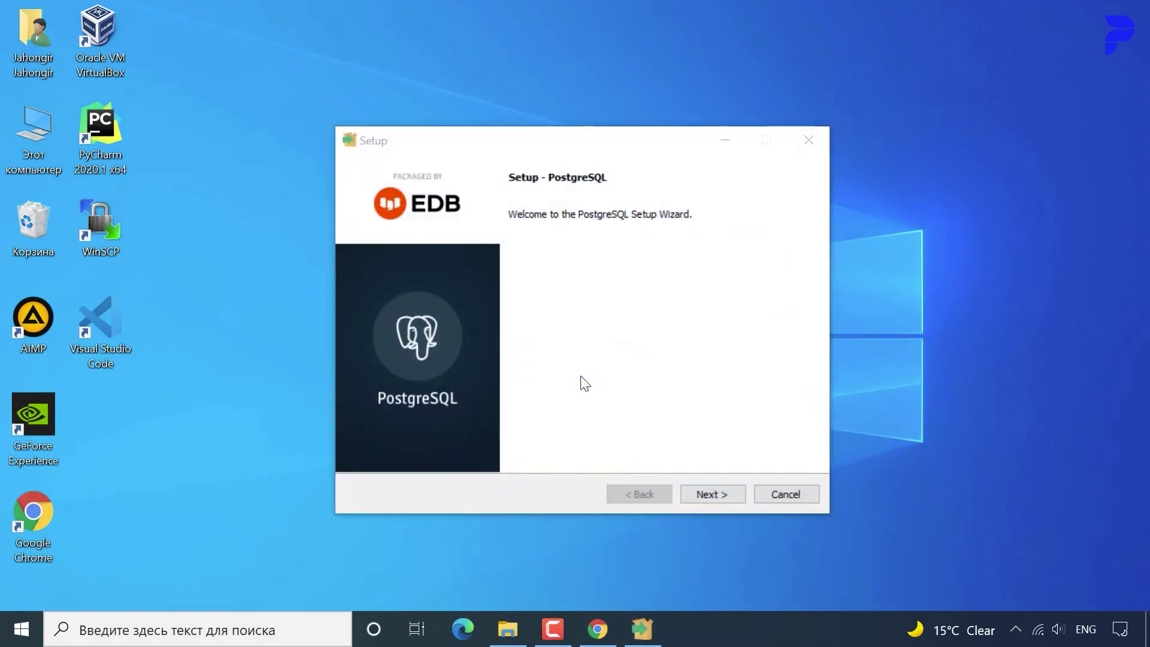
Start the setup wizard and keep the installation folder C:\Program Files\PostgreSQL\14.
{"action": "left_click", "coordinate": [695, 494]}
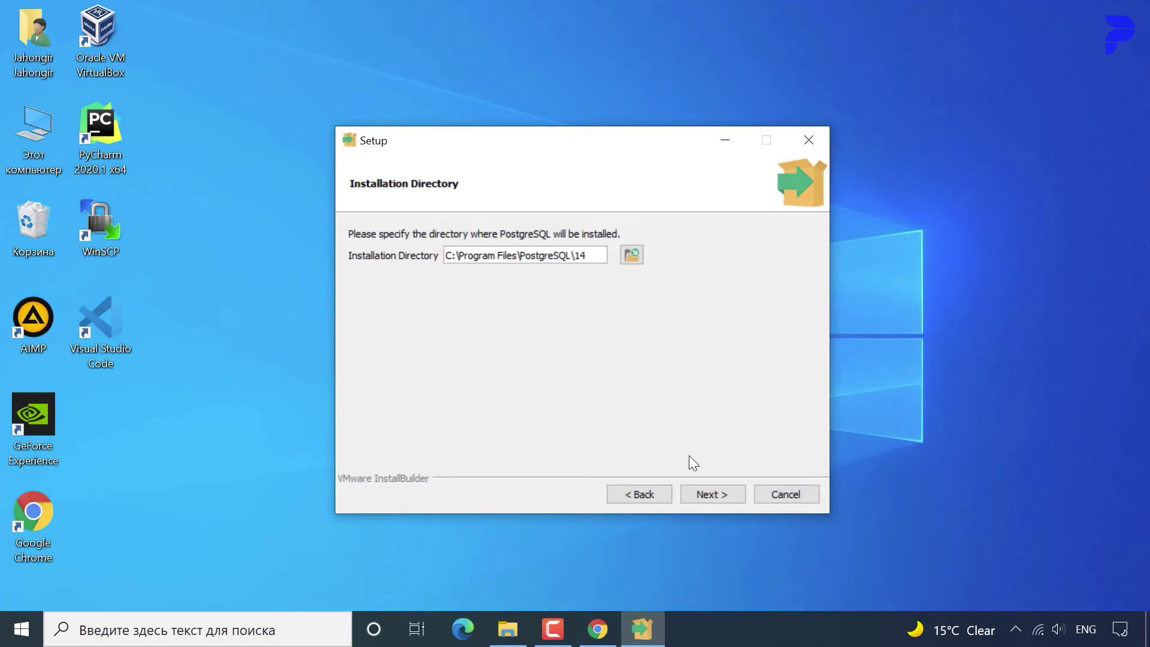
{"action": "left_click", "coordinate": [709, 492]}
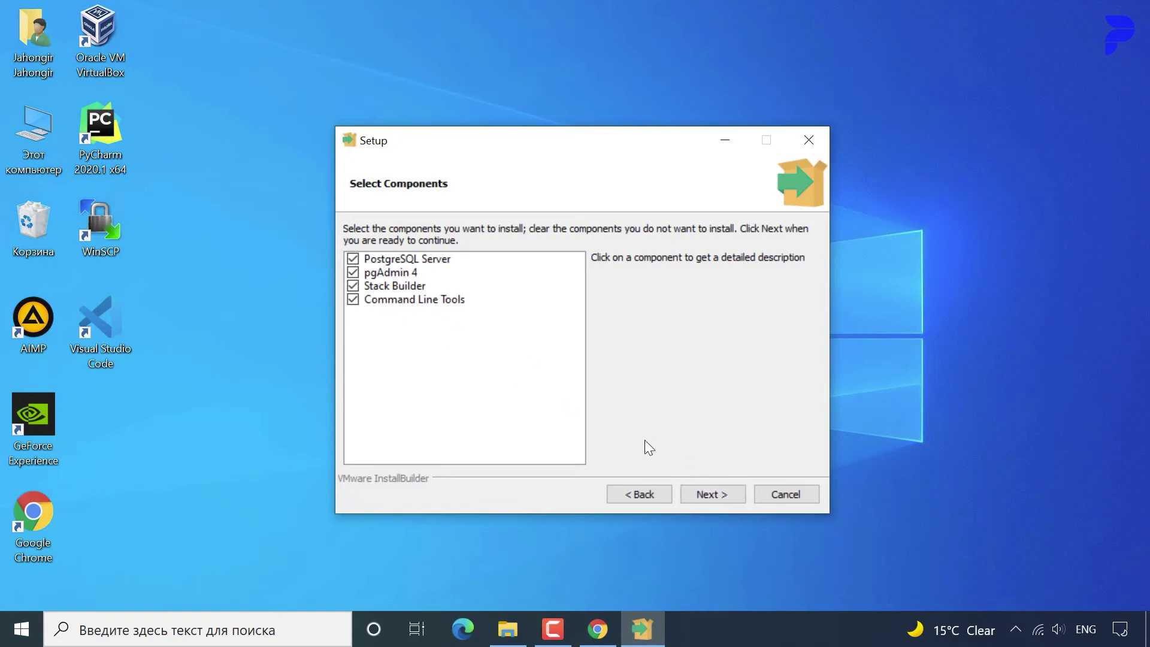
Keep all four components and the default data directory C:\Program Files\PostgreSQL\14\data.
{"action": "left_click", "coordinate": [702, 493]}
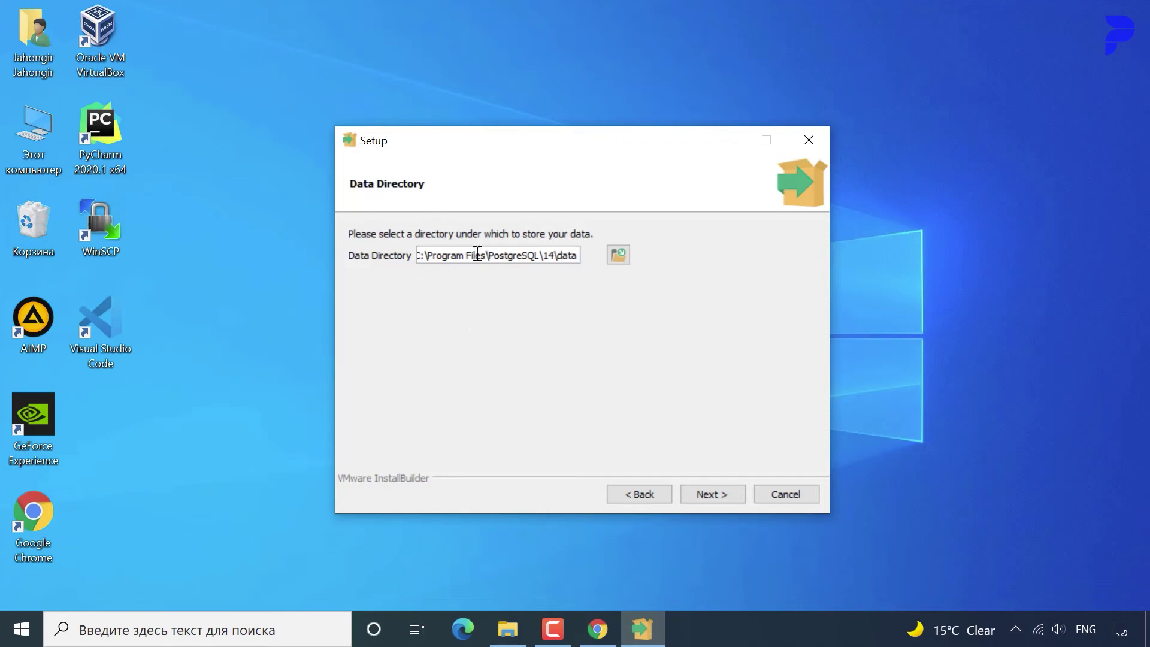
{"action": "double_click", "coordinate": [547, 256]}
{"action": "left_click_drag", "start_coordinate": [547, 255], "coordinate": [420, 258]}
{"action": "mouse_move", "coordinate": [575, 258]}
{"action": "left_mouse_down"}
{"action": "mouse_move", "coordinate": [597, 259]}
{"action": "mouse_move", "coordinate": [564, 277]}
{"action": "left_mouse_up"}
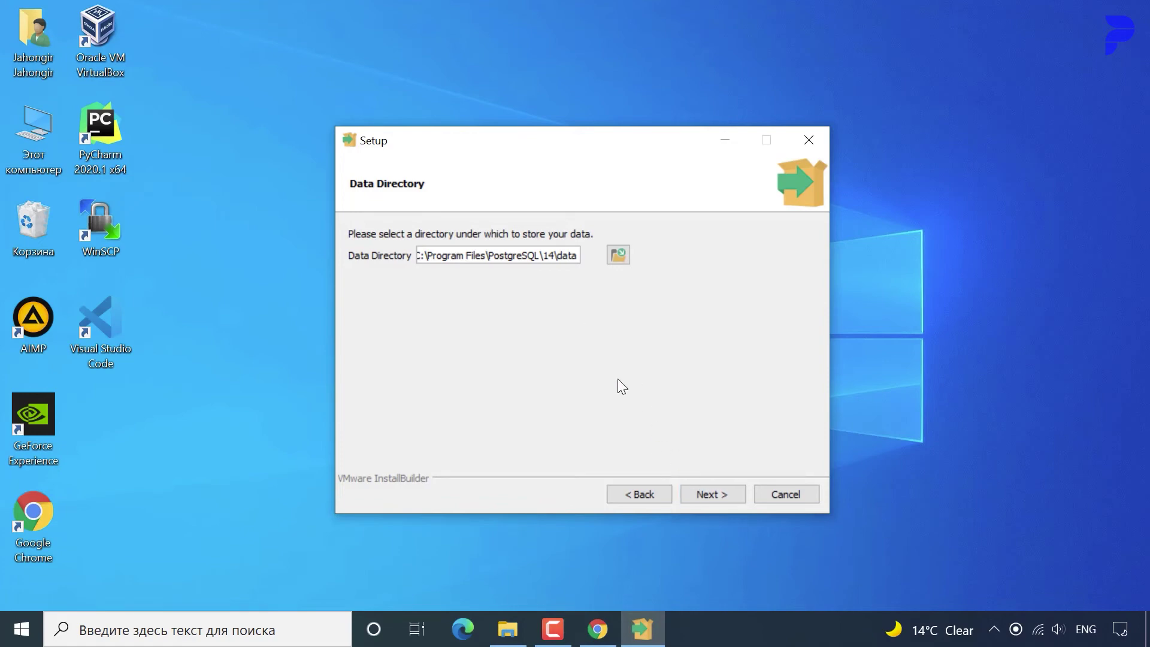
{"action": "left_click", "coordinate": [718, 494]}
{"action": "left_click", "coordinate": [473, 253]}
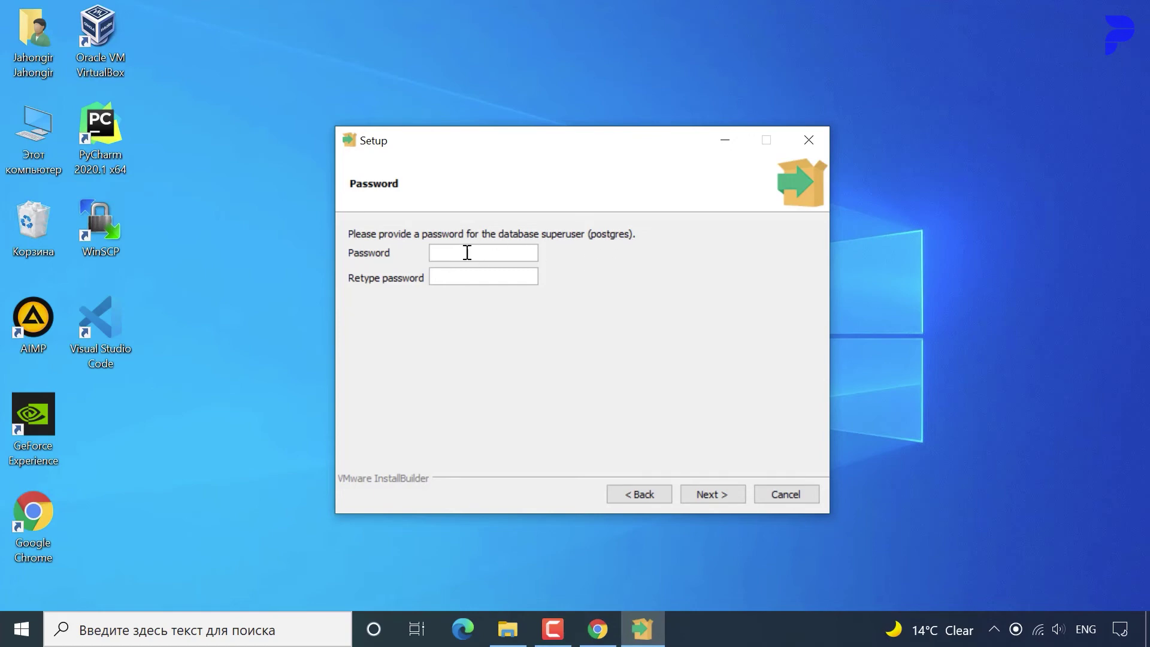
Enter and confirm the postgres superuser password, then continue to the Port page.
{"action": "type", "text": "postgrespostgres"}
{"action": "left_click", "coordinate": [708, 498]}
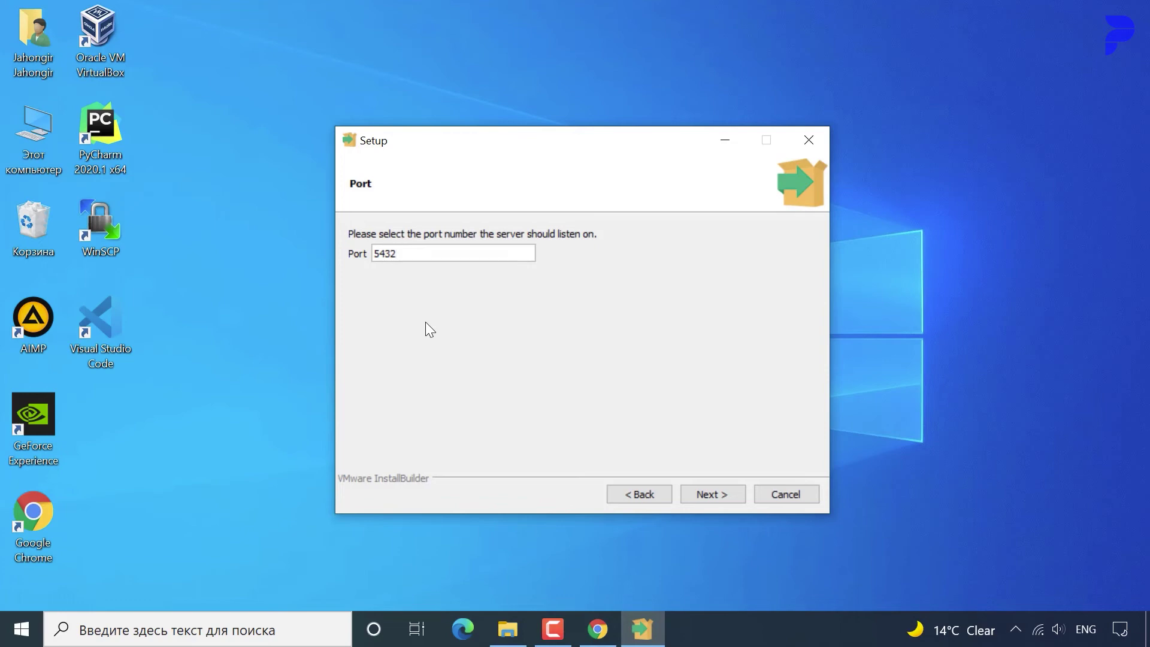
Keep port 5432 and the default locale, accept the summary, and start installing.
{"action": "double_click", "coordinate": [392, 252]}
{"action": "left_click", "coordinate": [408, 251]}
{"action": "left_click_drag", "start_coordinate": [411, 251], "coordinate": [372, 248]}
{"action": "left_click", "coordinate": [702, 488]}
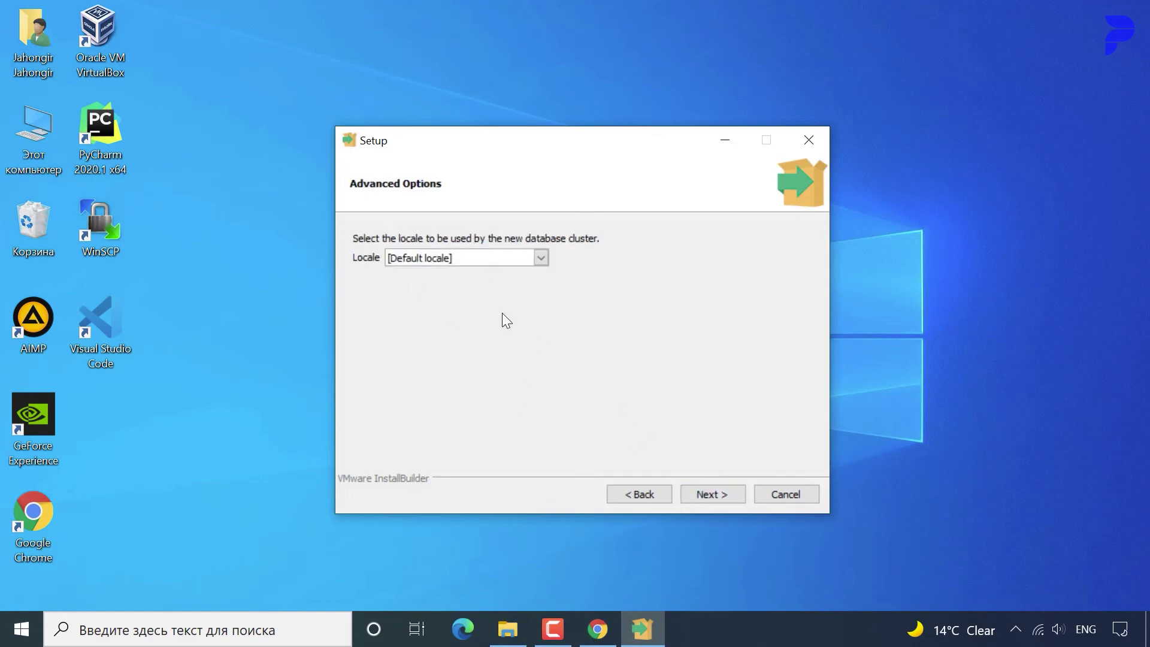
{"action": "left_click", "coordinate": [732, 493]}
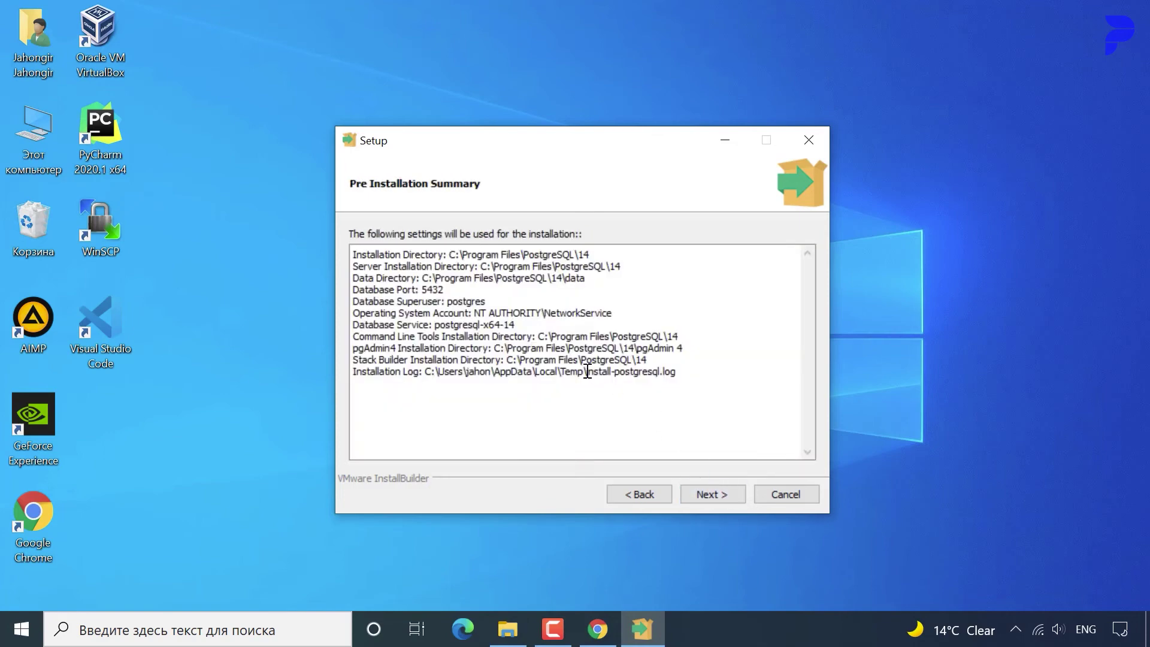
{"action": "left_click", "coordinate": [733, 492]}
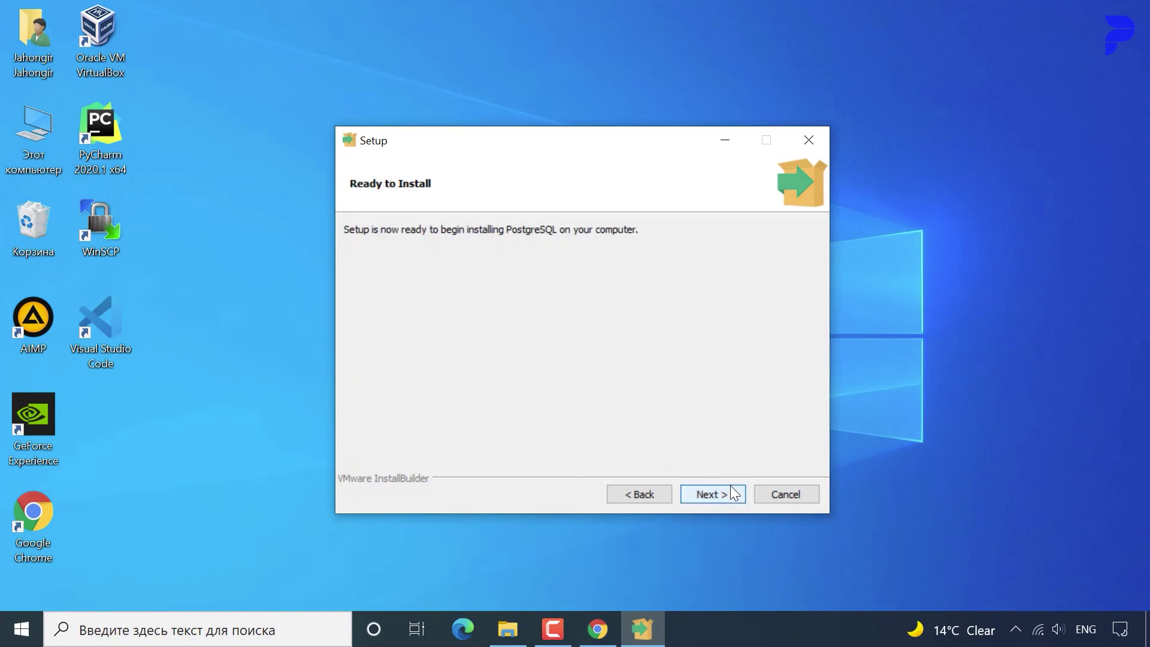
{"action": "left_click", "coordinate": [731, 487]}
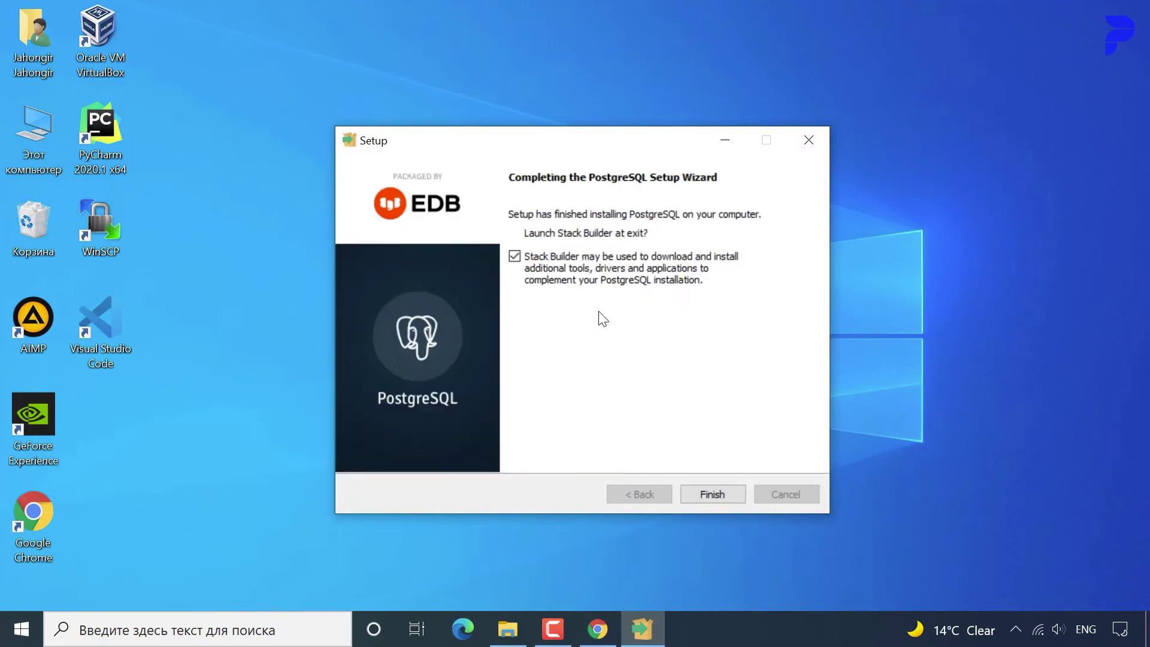
Finish setup, choose PostgreSQL 14 (x64) on port 5432 in Stack Builder, quit it, refresh the desktop.
{"action": "left_click", "coordinate": [702, 497]}
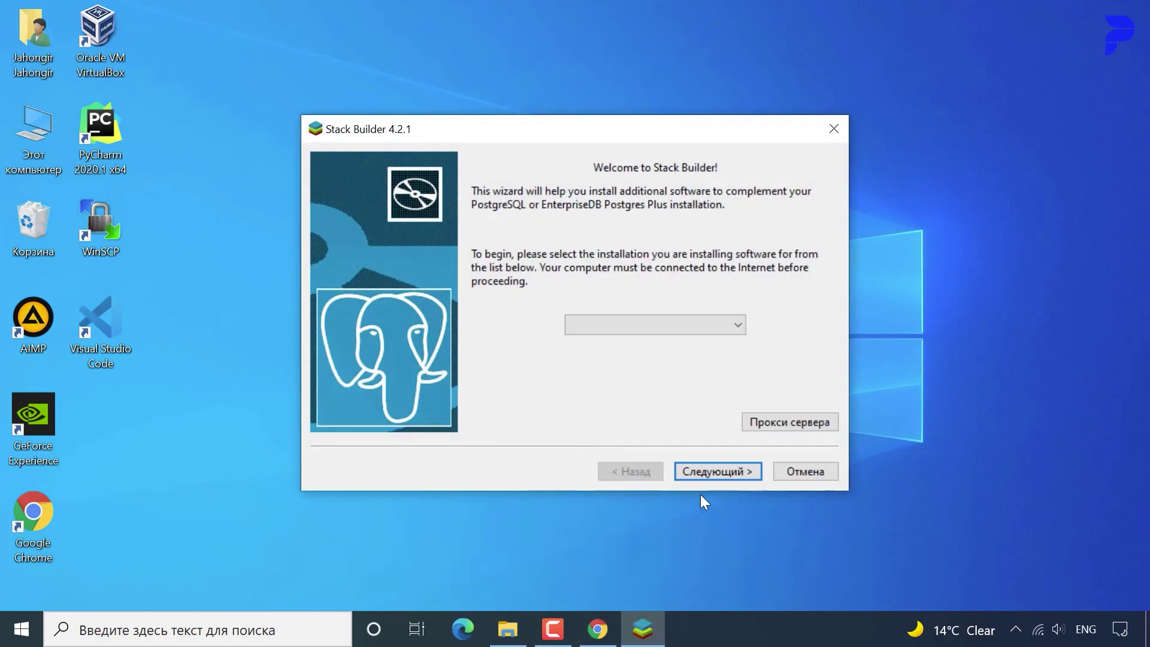
{"action": "left_click", "coordinate": [630, 326]}
{"action": "left_click", "coordinate": [635, 355]}
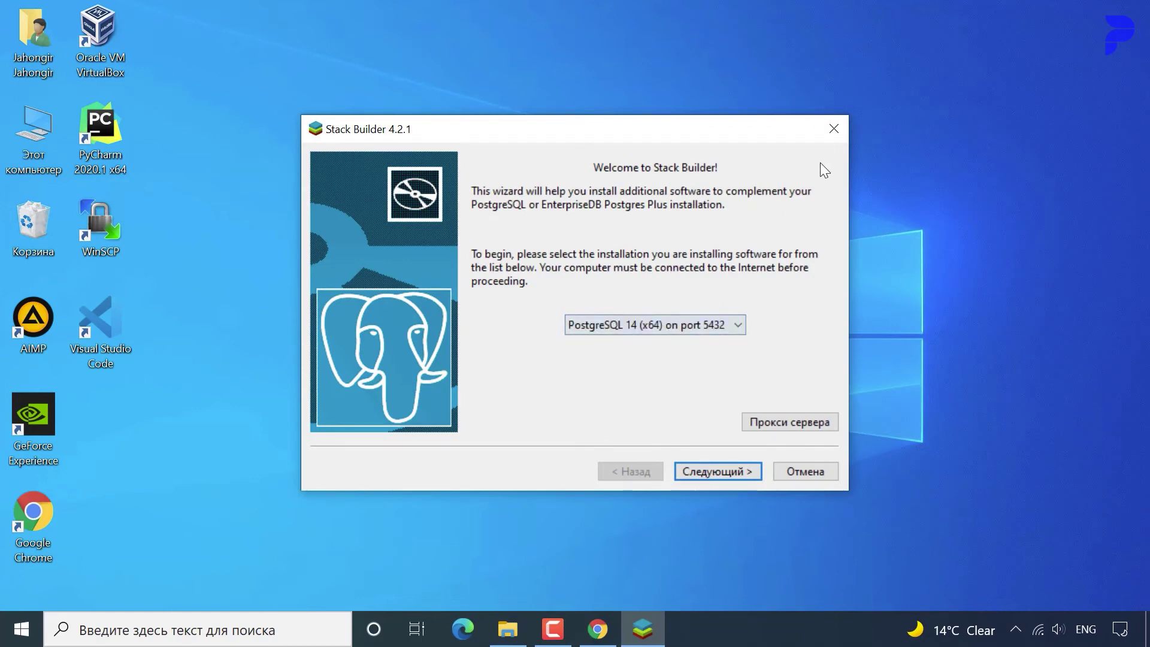
{"action": "left_click", "coordinate": [834, 128]}
{"action": "left_click", "coordinate": [616, 306]}
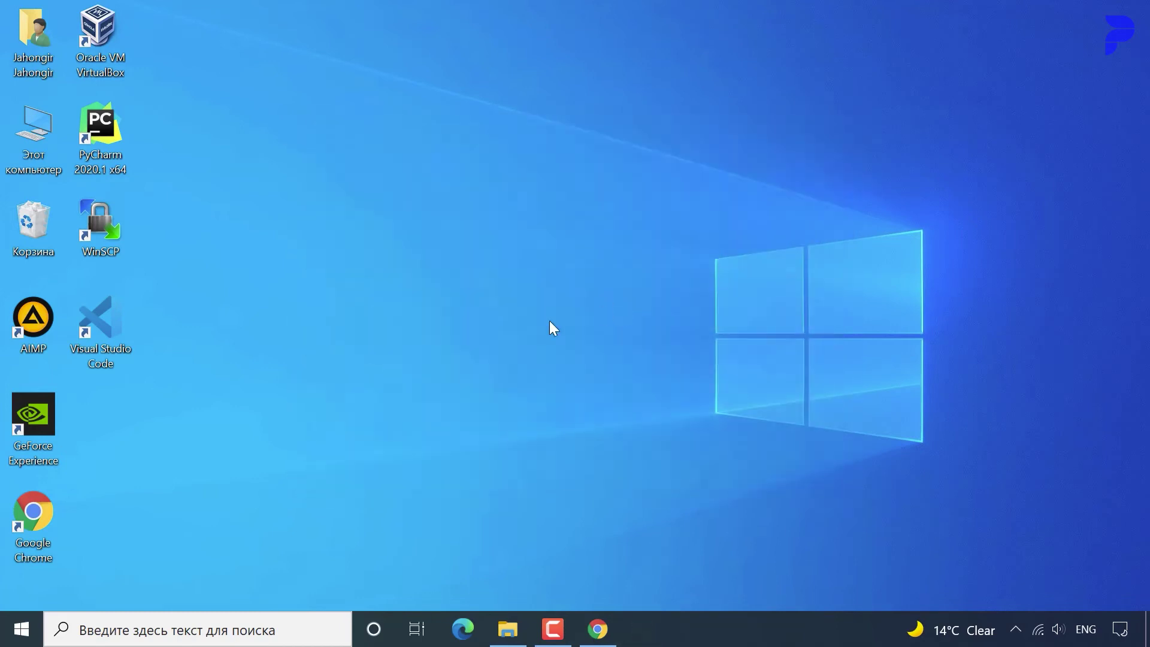
{"action": "right_click", "coordinate": [369, 187]}
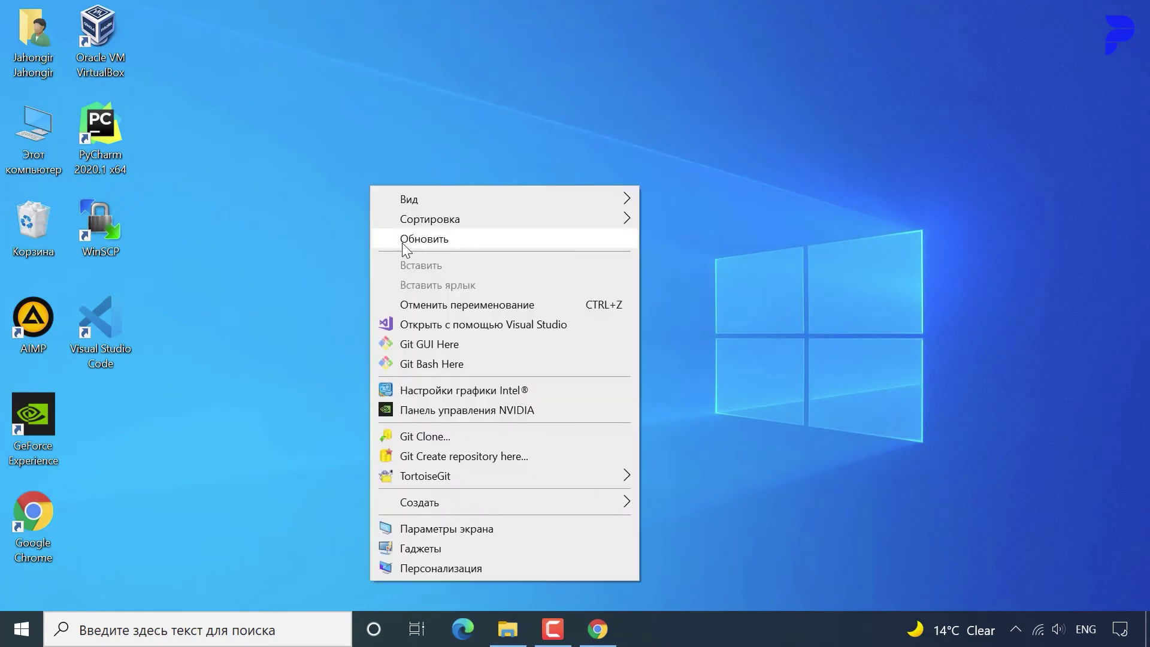
{"action": "left_click", "coordinate": [420, 235]}
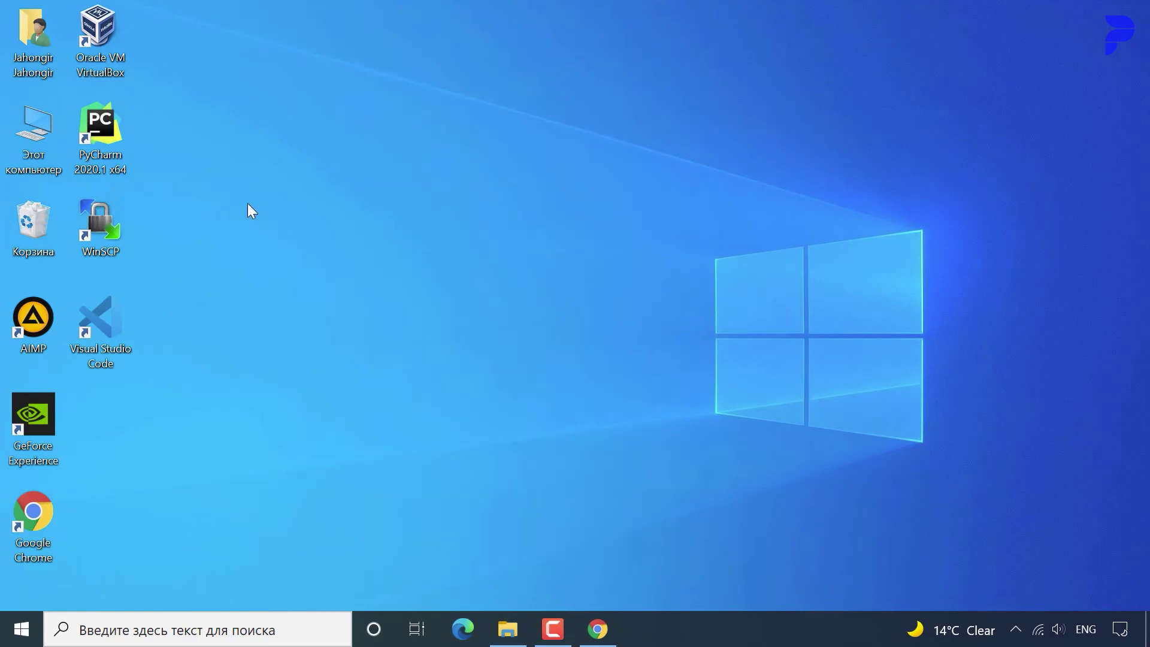
Browse from This PC to C:\Program Files\PostgreSQL\14 in File Explorer.
{"action": "double_click", "coordinate": [46, 149]}
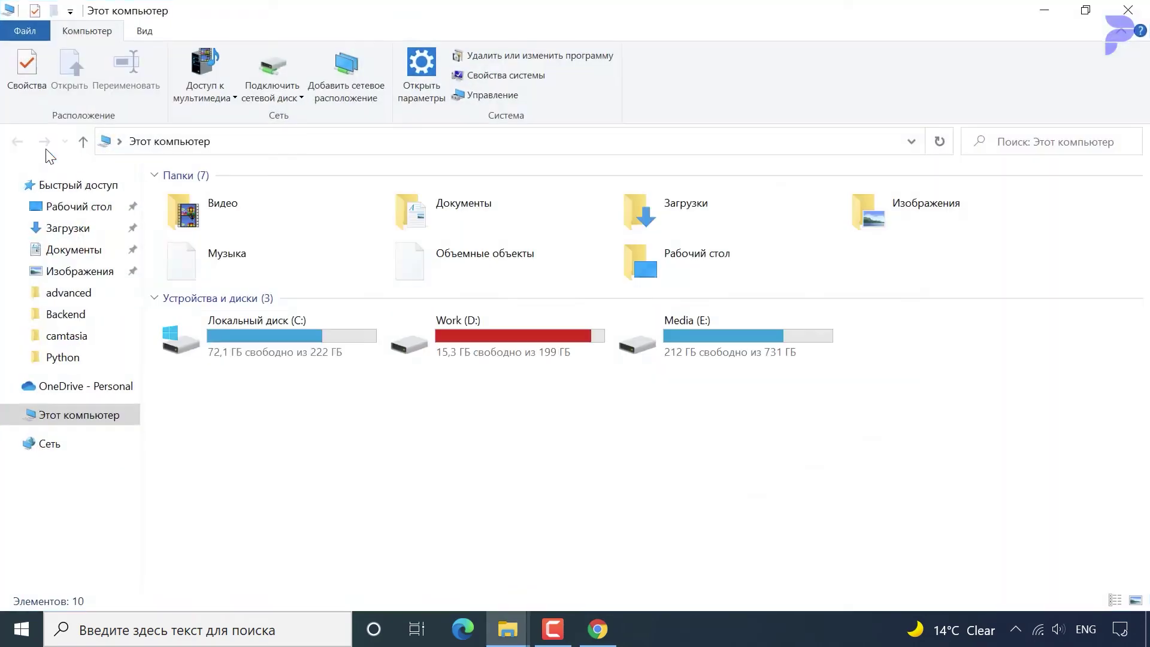
{"action": "left_click", "coordinate": [263, 325]}
{"action": "double_click", "coordinate": [264, 325]}
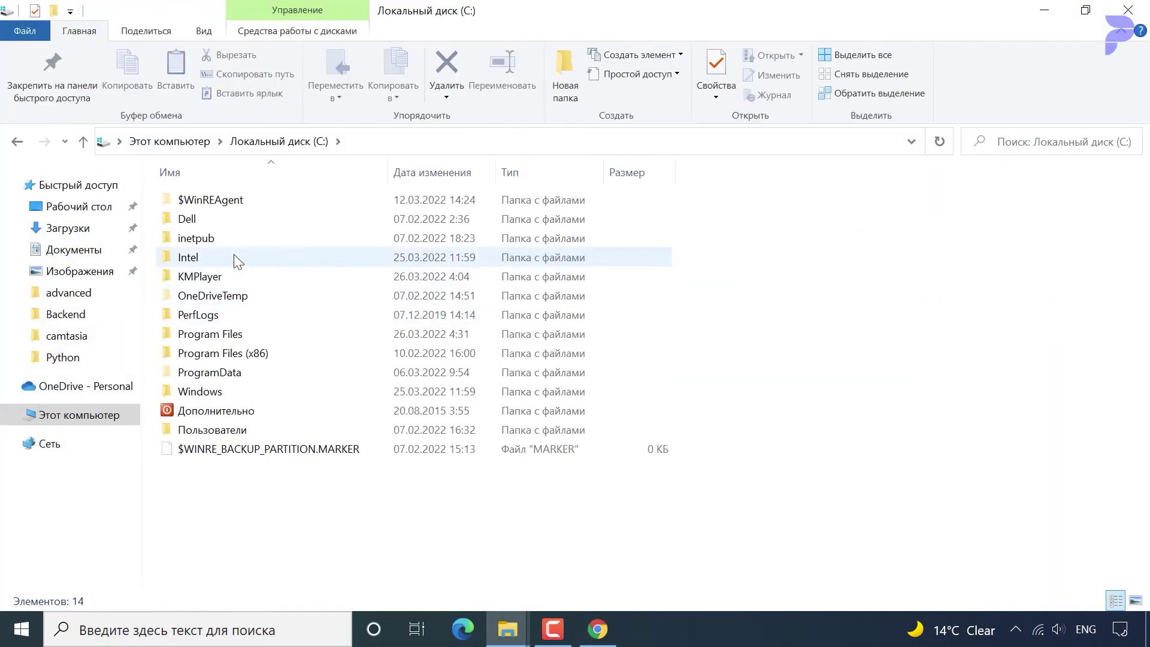
{"action": "double_click", "coordinate": [234, 337]}
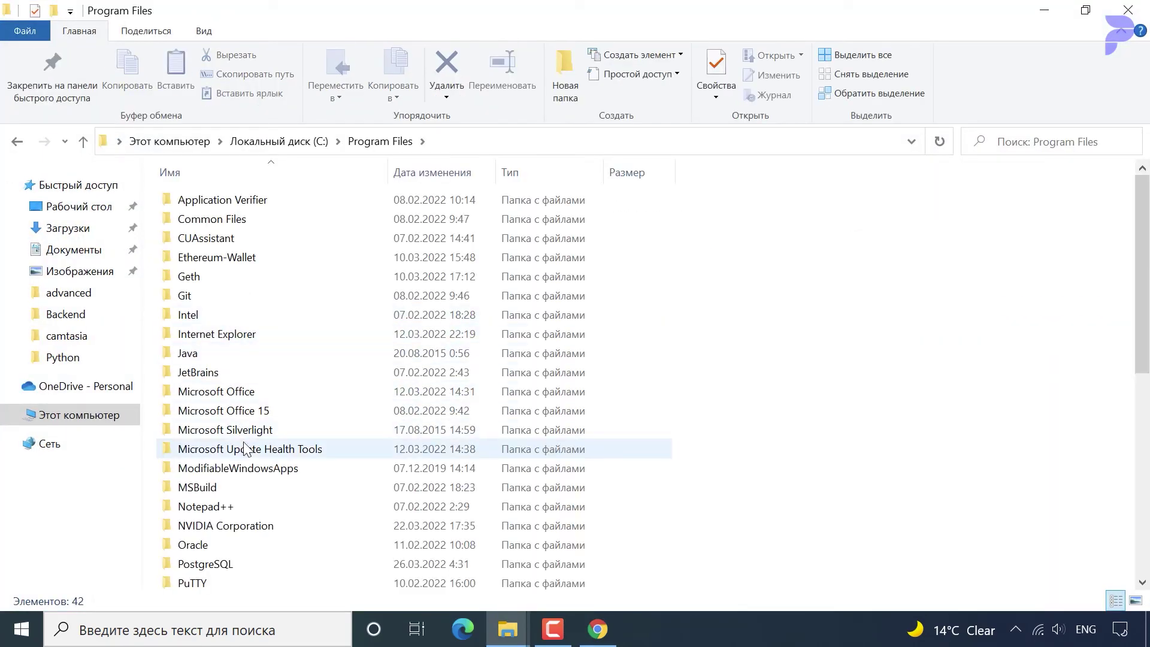
{"action": "double_click", "coordinate": [234, 564]}
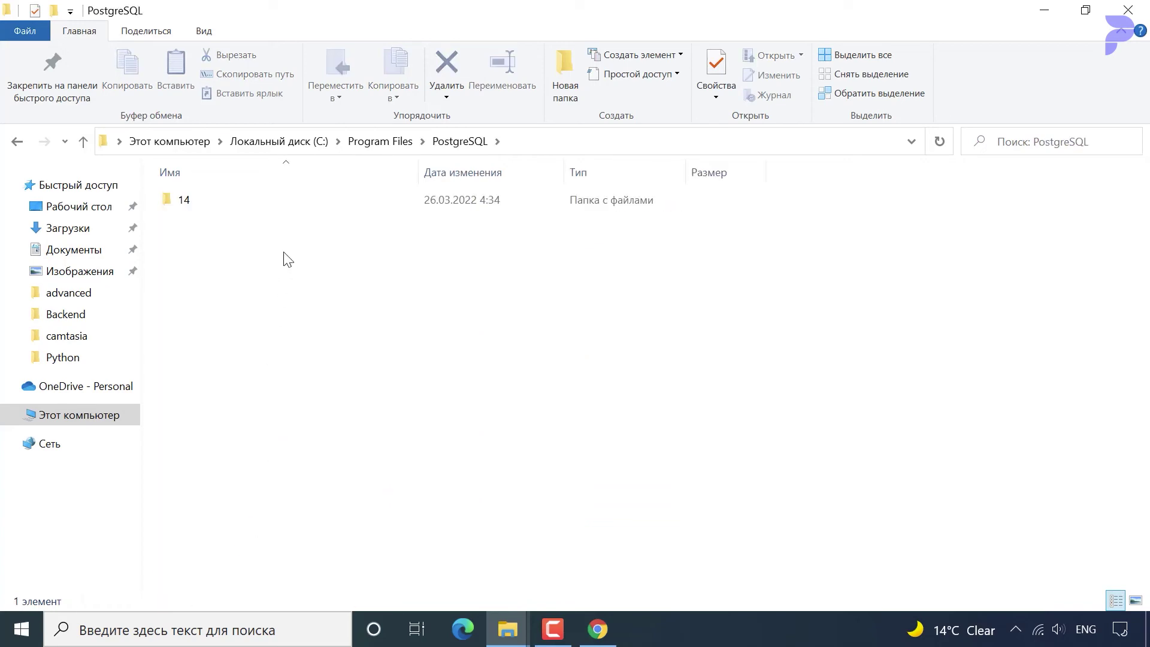
{"action": "double_click", "coordinate": [236, 200]}
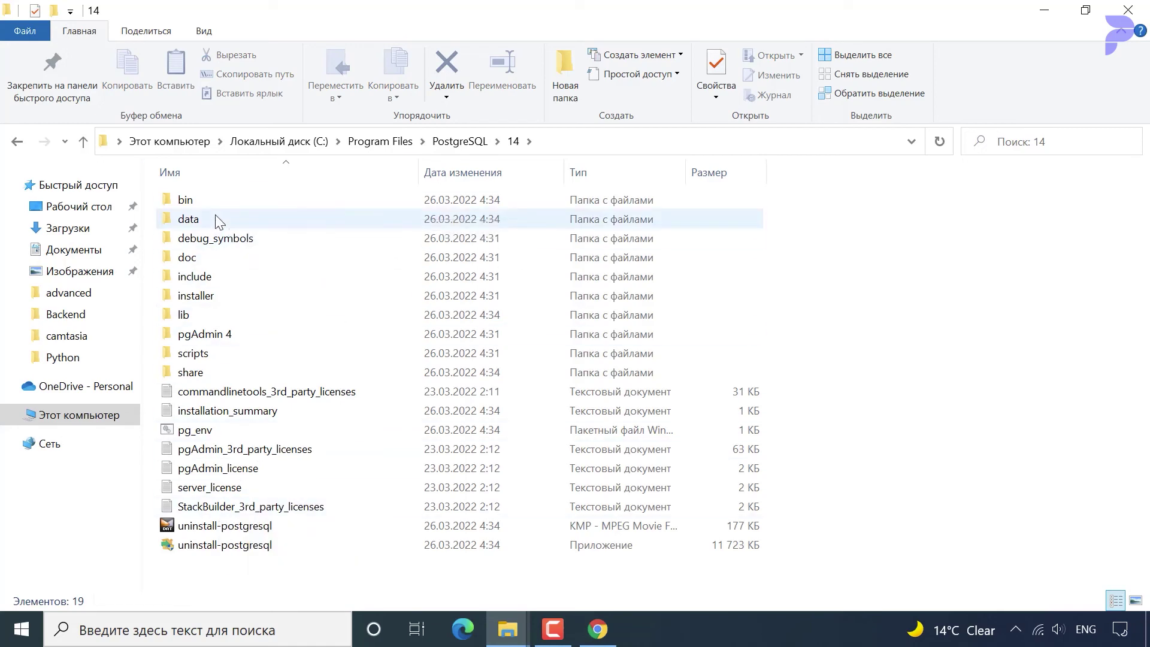
Inspect the contents of the data folder, then return to the 14 folder.
{"action": "double_click", "coordinate": [193, 220]}
{"action": "scroll", "coordinate": [252, 336], "scroll_direction": "down", "scroll_amount": 2}
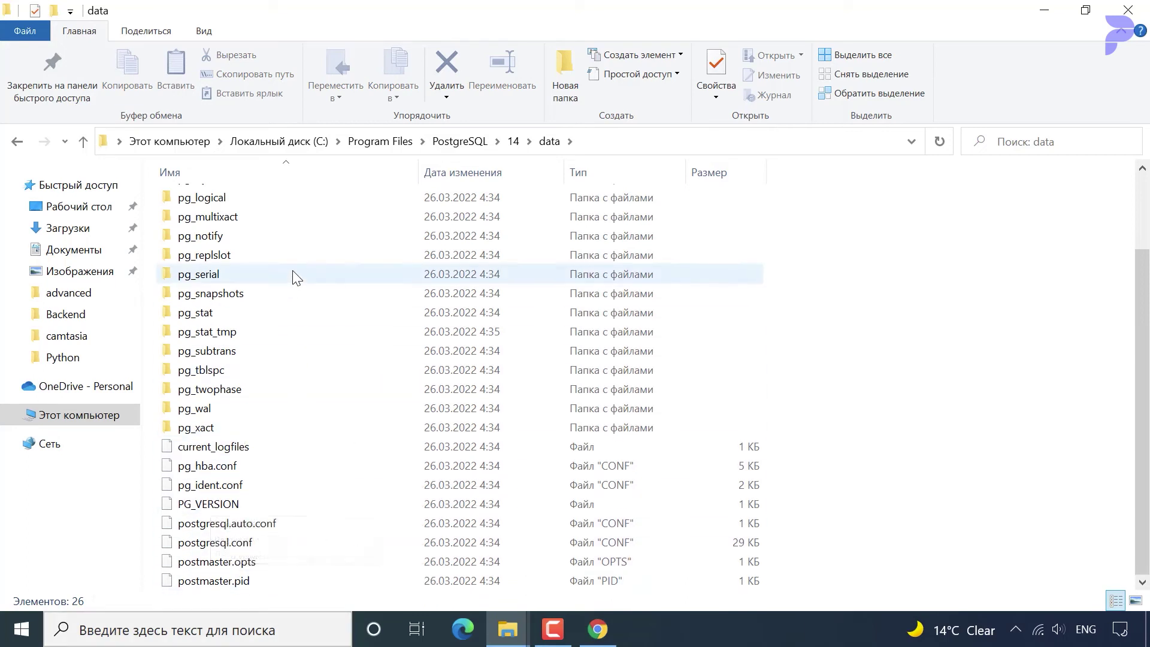
{"action": "left_click", "coordinate": [293, 237]}
{"action": "scroll", "coordinate": [204, 239], "scroll_direction": "up", "scroll_amount": 2}
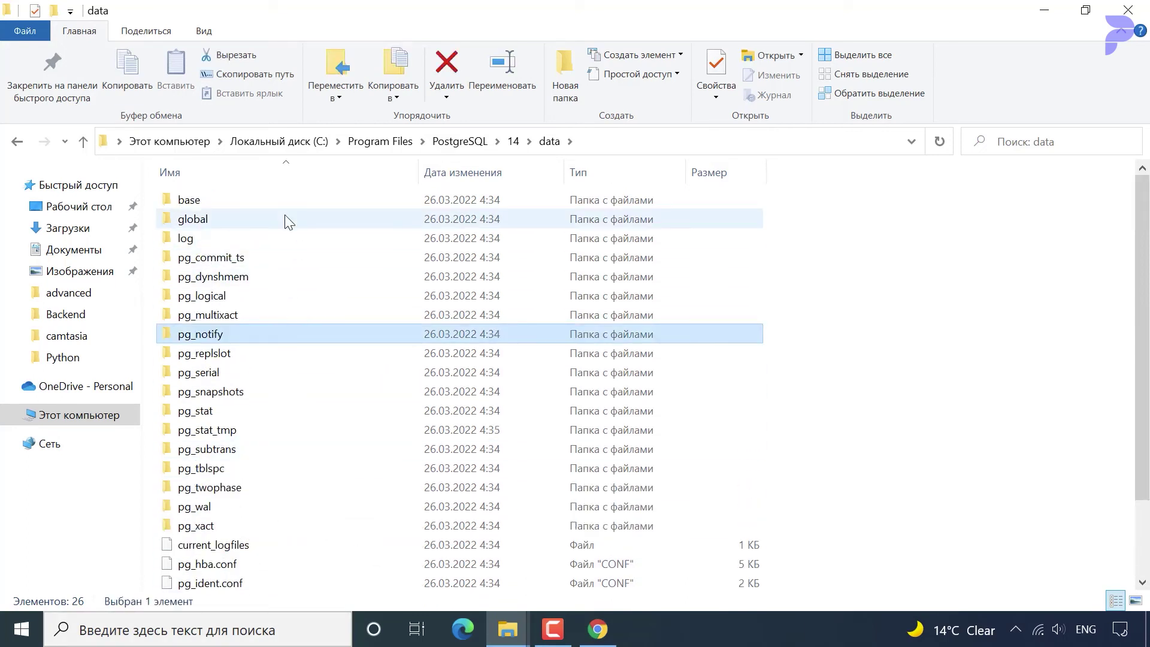
{"action": "left_click", "coordinate": [82, 143]}
{"action": "double_click", "coordinate": [204, 217]}
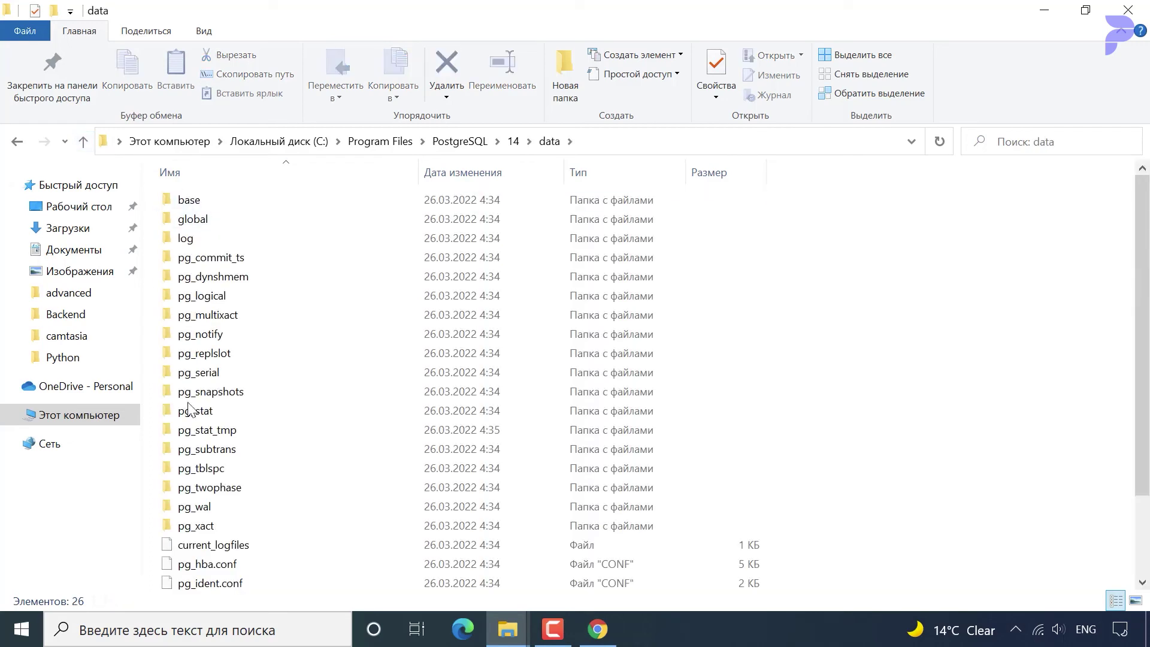
{"action": "left_click", "coordinate": [83, 142]}
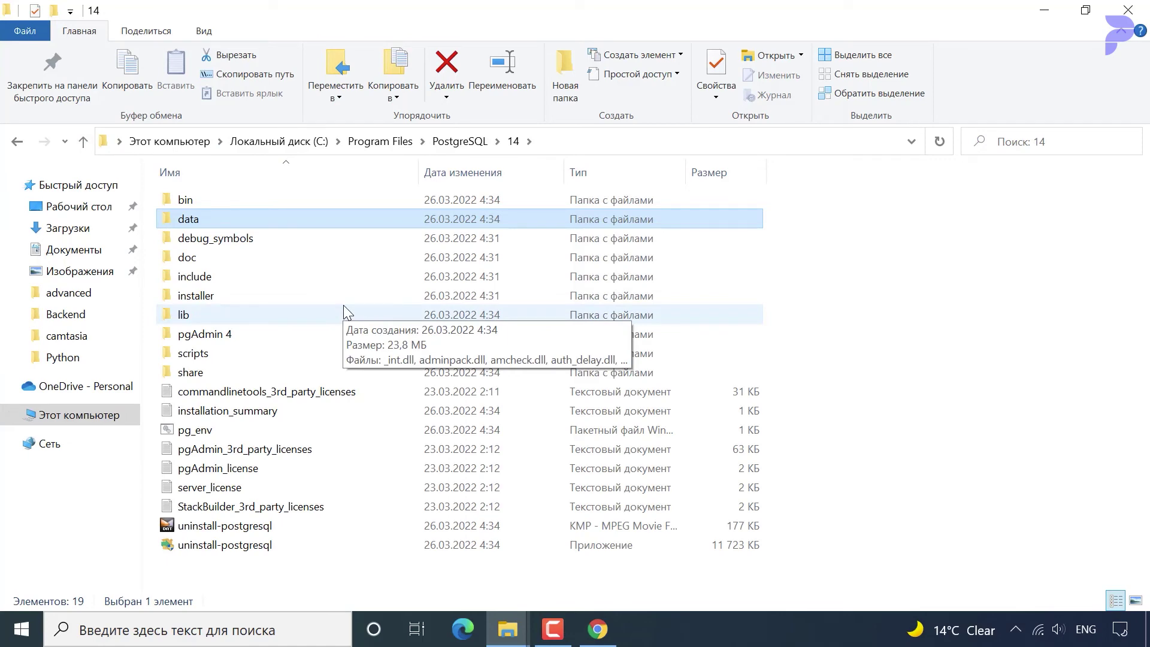
Explore the python and bin subfolders of pgAdmin 4, ending back in the pgAdmin 4 folder.
{"action": "double_click", "coordinate": [264, 333]}
{"action": "double_click", "coordinate": [263, 238]}
{"action": "scroll", "coordinate": [227, 361], "scroll_direction": "down", "scroll_amount": 6}
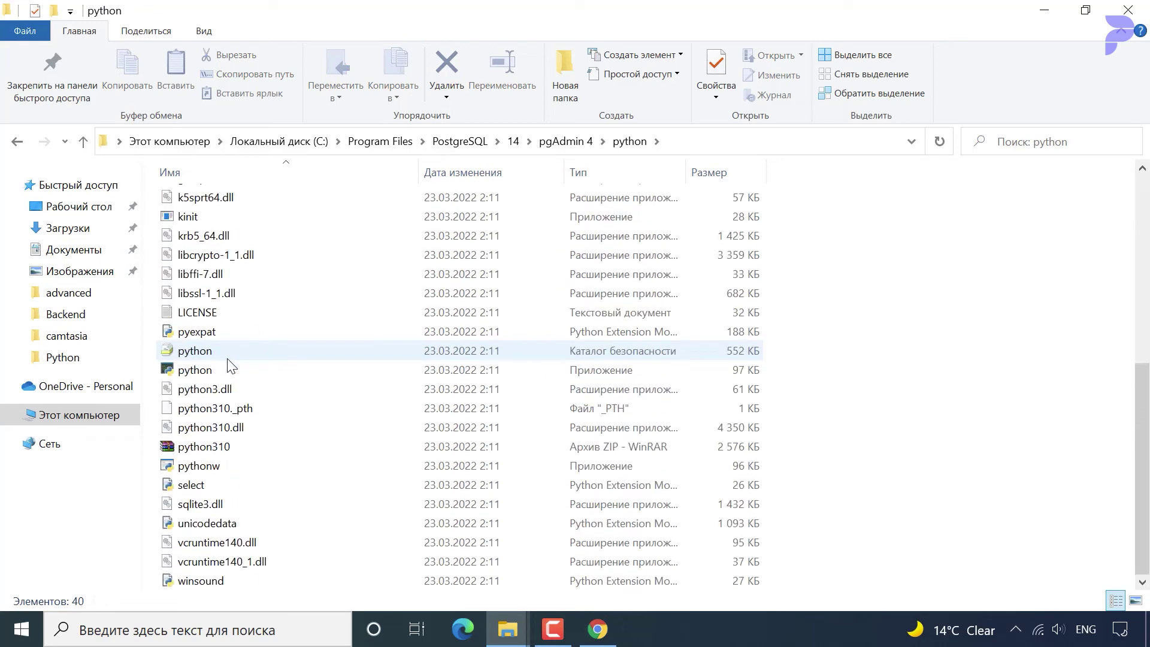
{"action": "scroll", "coordinate": [295, 360], "scroll_direction": "up", "scroll_amount": 7}
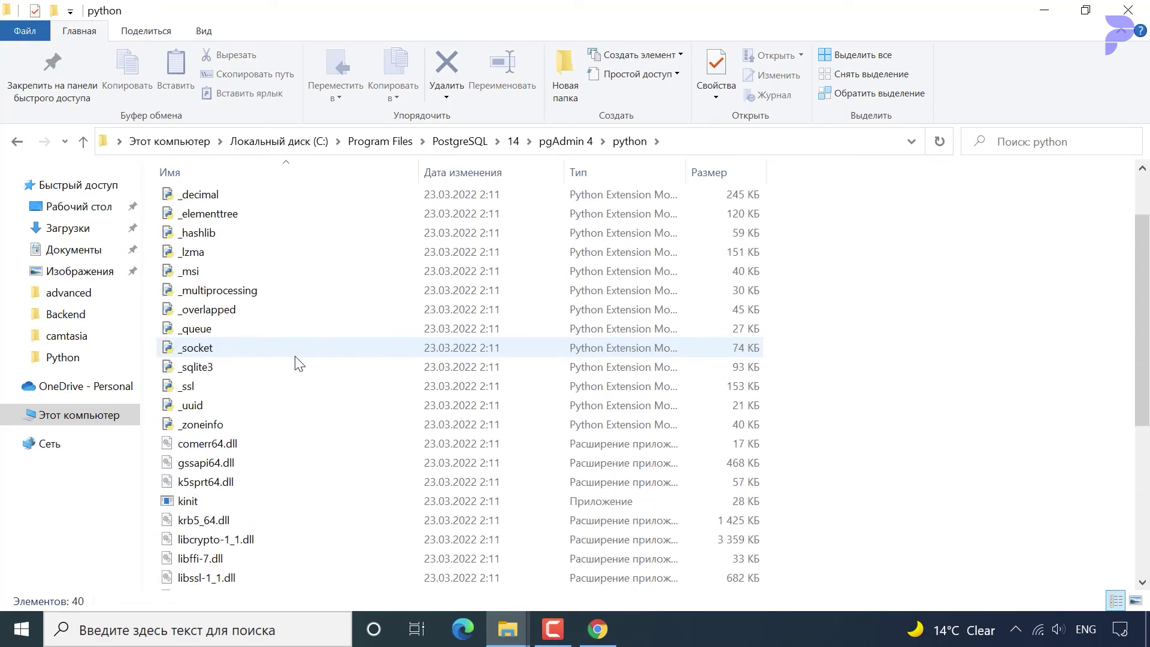
{"action": "left_click", "coordinate": [82, 141]}
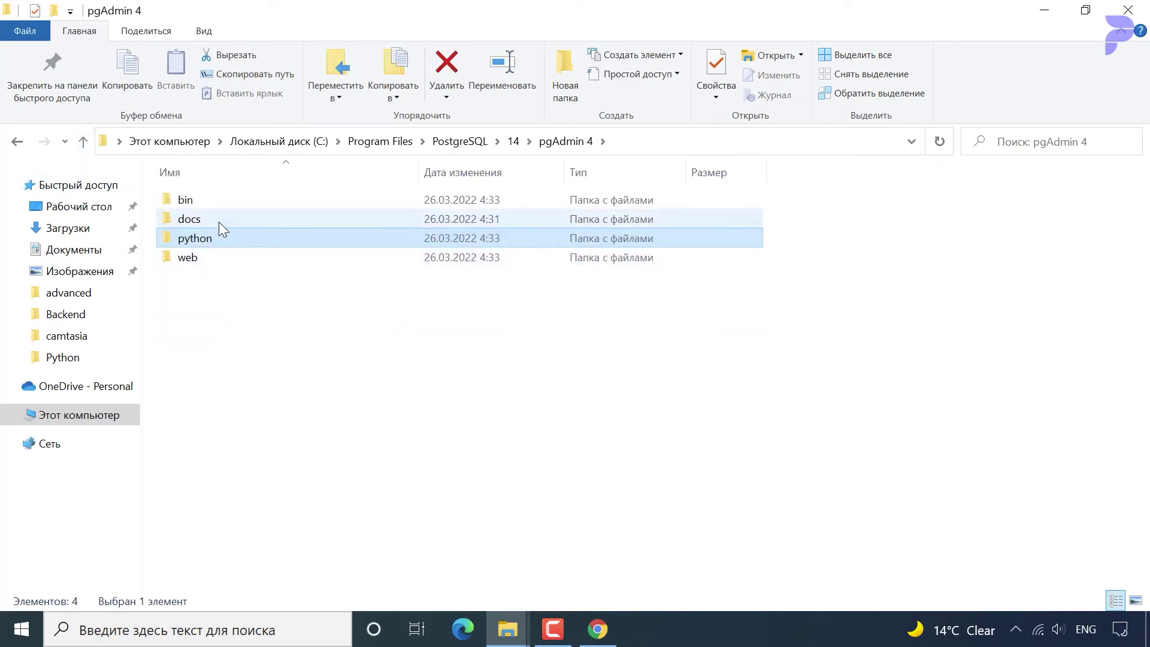
{"action": "left_click", "coordinate": [214, 203]}
{"action": "double_click", "coordinate": [215, 203]}
{"action": "scroll", "coordinate": [287, 390], "scroll_direction": "down", "scroll_amount": 2}
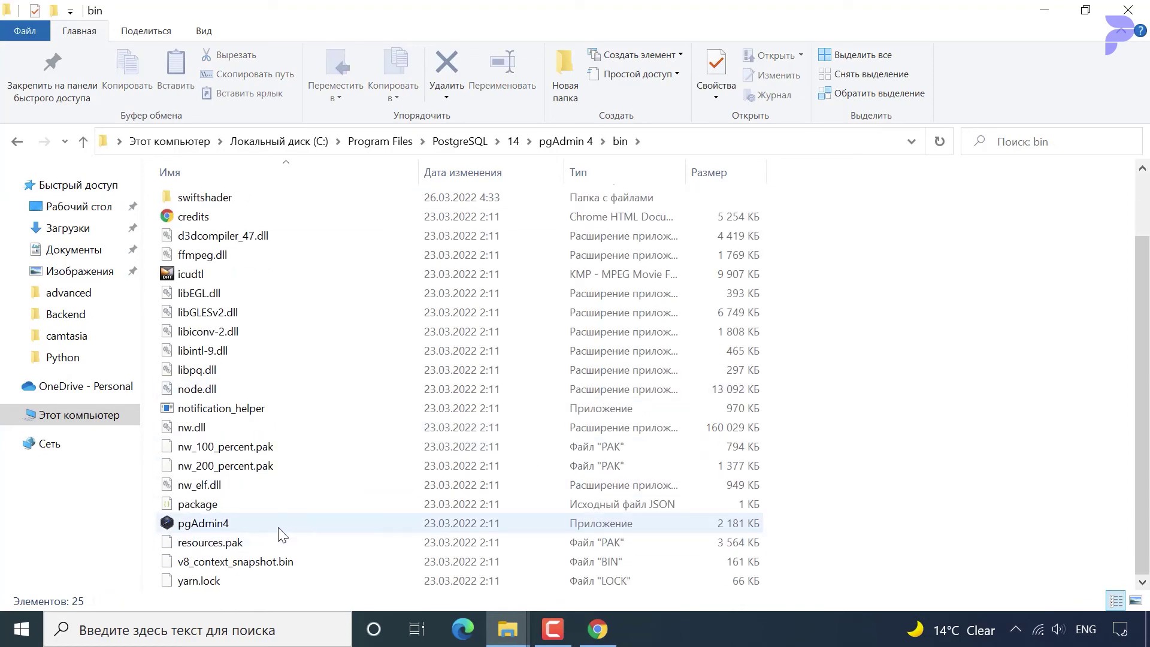
{"action": "scroll", "coordinate": [209, 311], "scroll_direction": "up", "scroll_amount": 2}
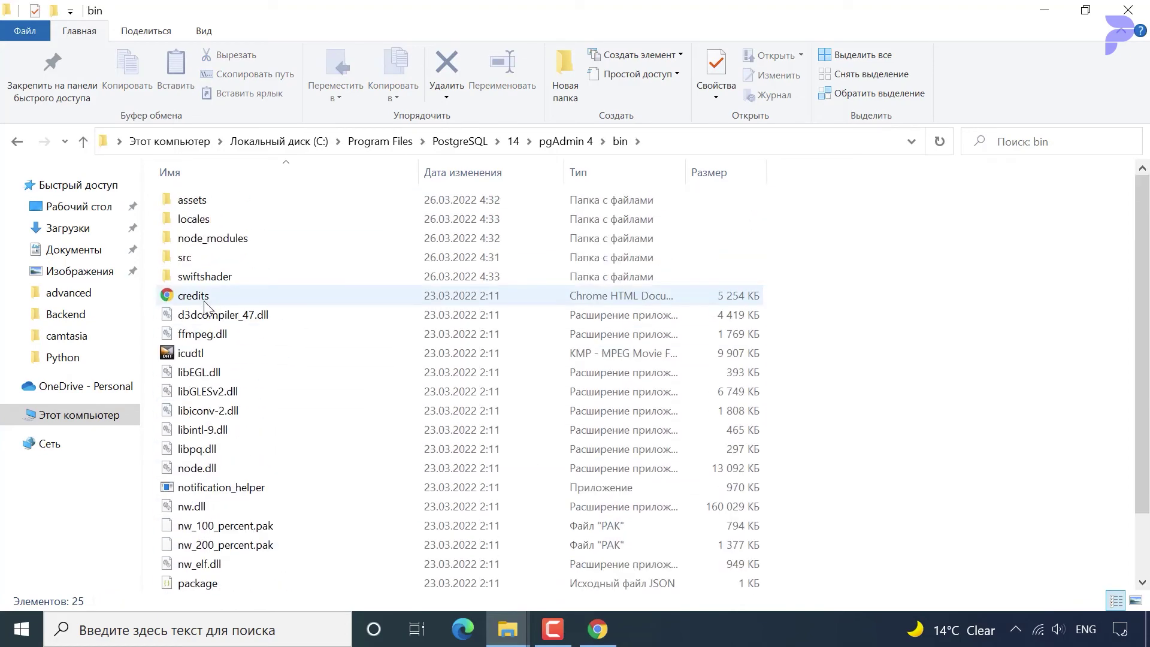
{"action": "left_click", "coordinate": [83, 141]}
{"action": "left_click", "coordinate": [180, 629]}
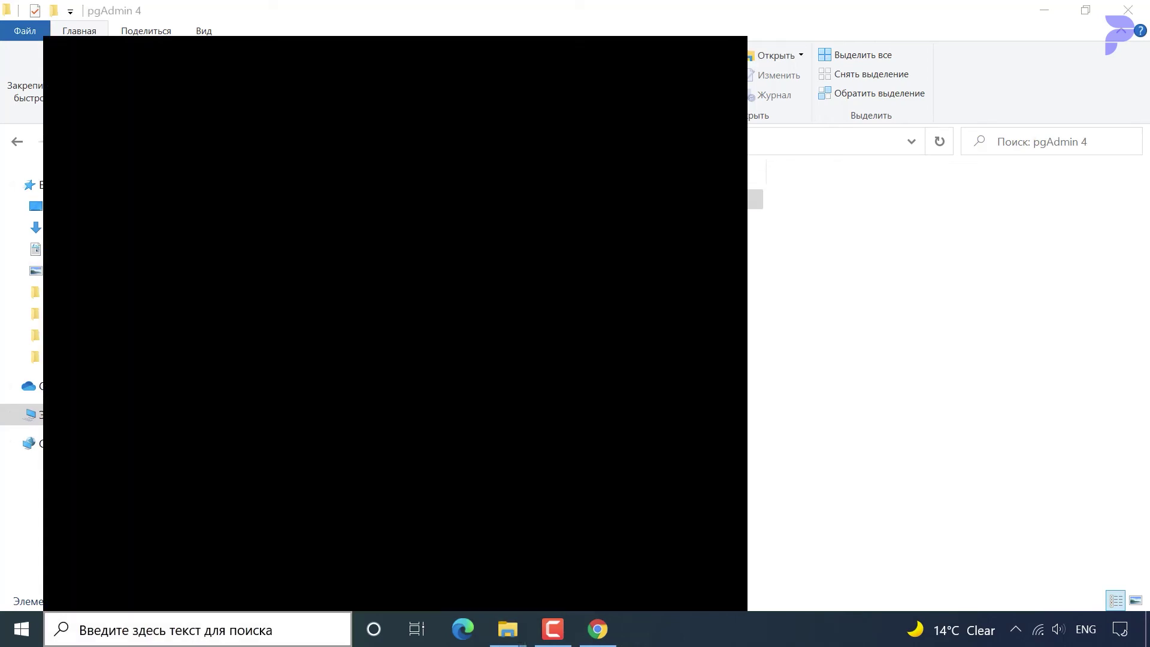
Launch pgAdmin 4 from a 'pga' search and close the File Explorer window.
{"action": "type", "text": "pga"}
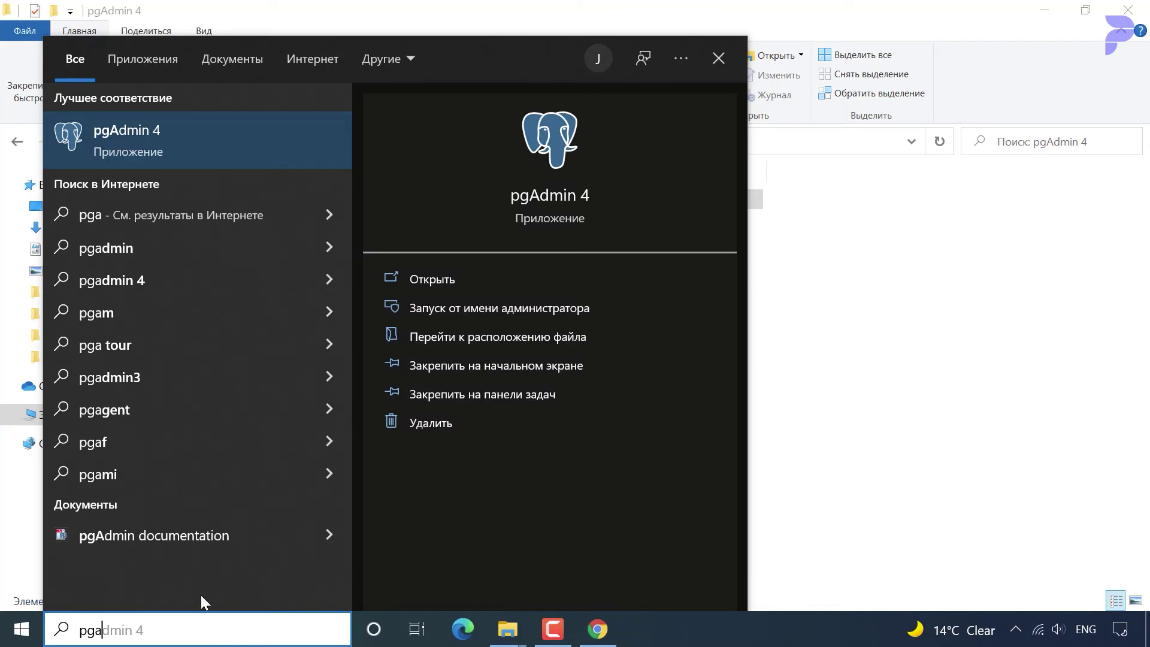
{"action": "left_click", "coordinate": [139, 142]}
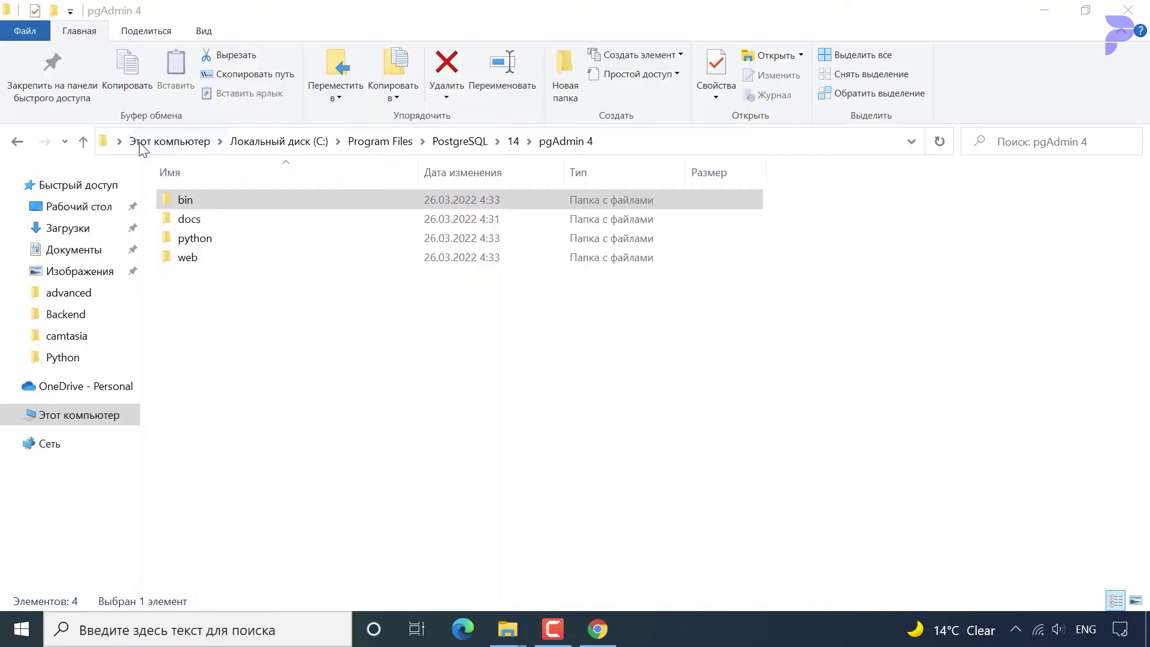
{"action": "left_click", "coordinate": [1126, 6]}
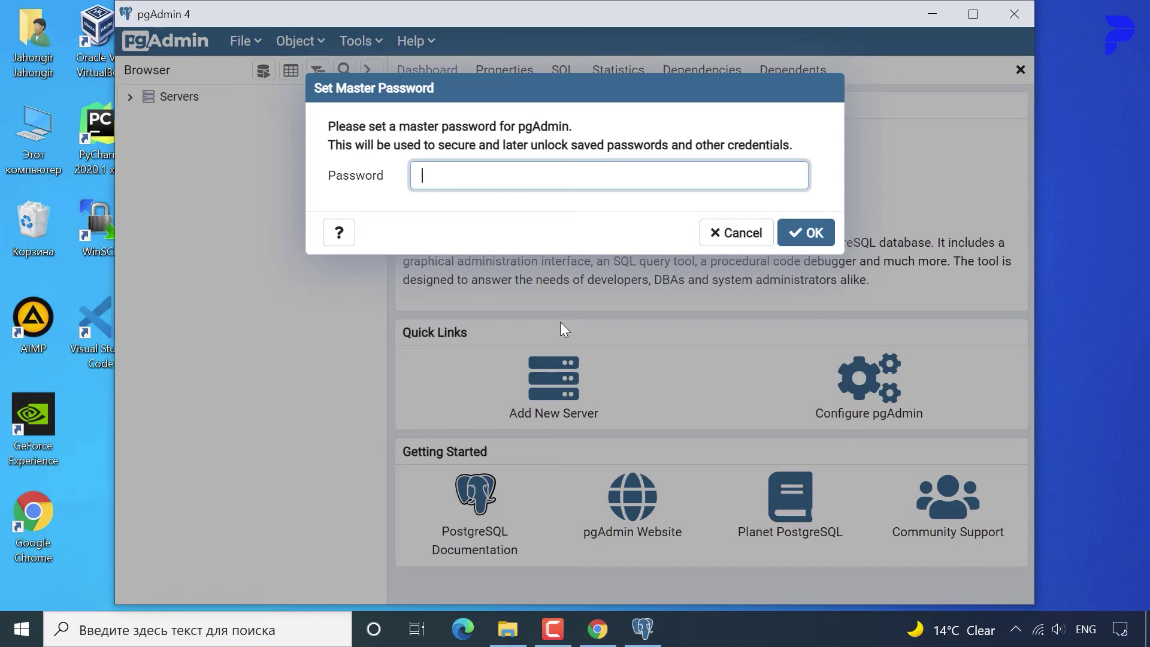
Set a pgAdmin master password, then connect to the PostgreSQL 14 server with the postgres user's password.
{"action": "type", "text": "12345678"}
{"action": "left_click", "coordinate": [809, 233]}
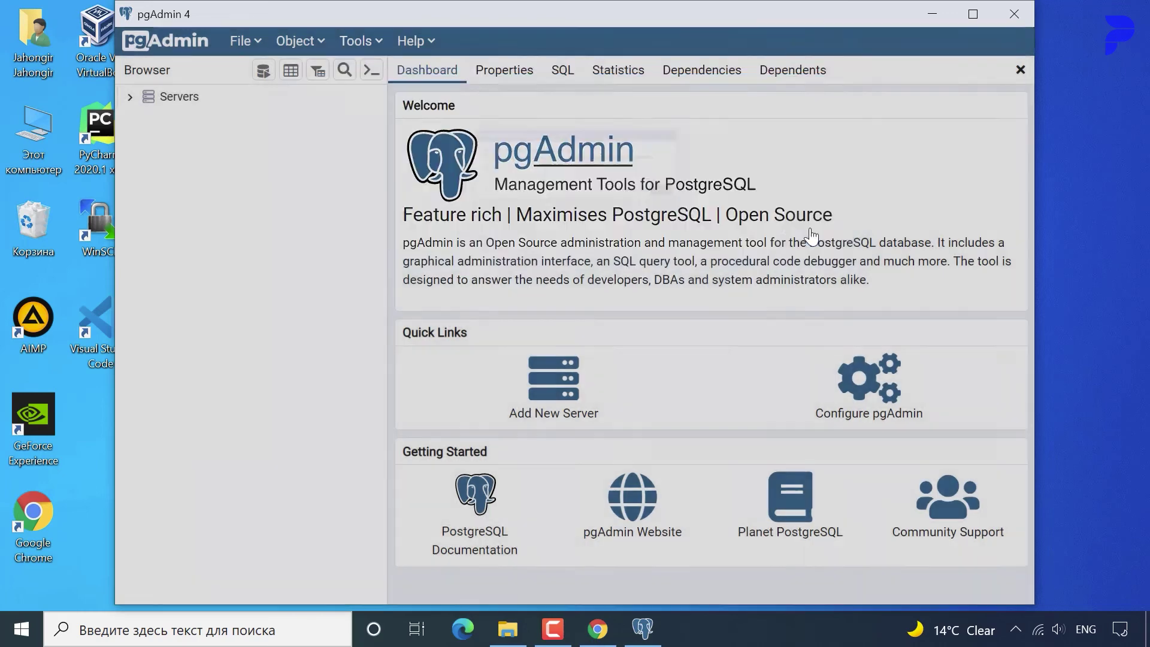
{"action": "double_click", "coordinate": [166, 100]}
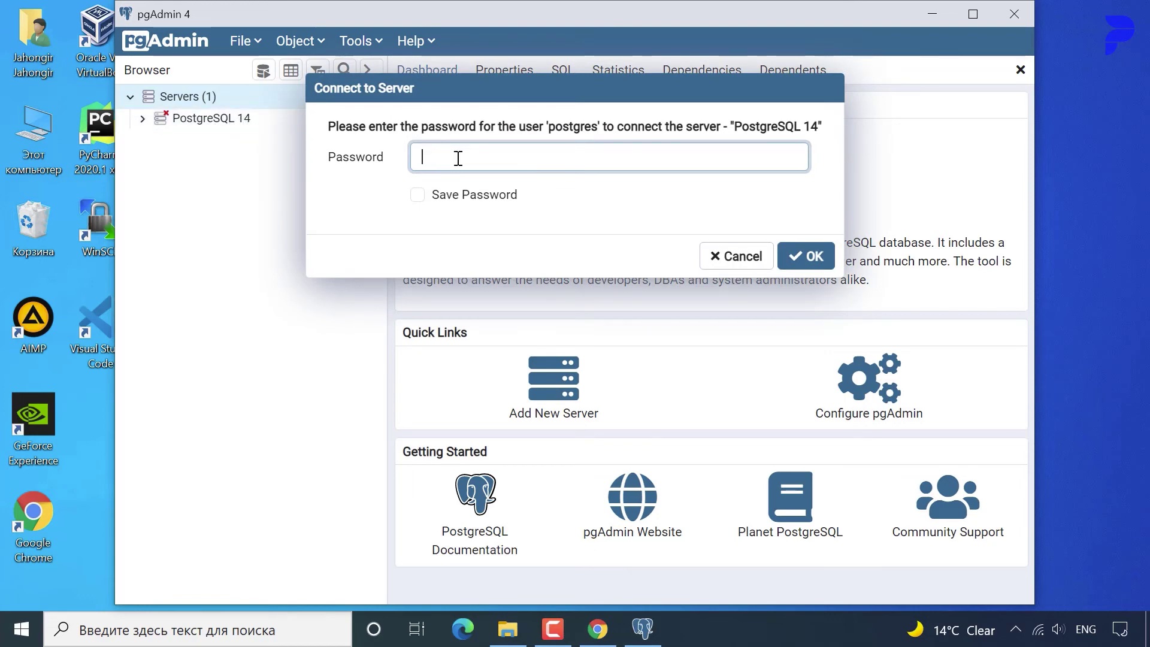
{"action": "key", "text": "Return"}
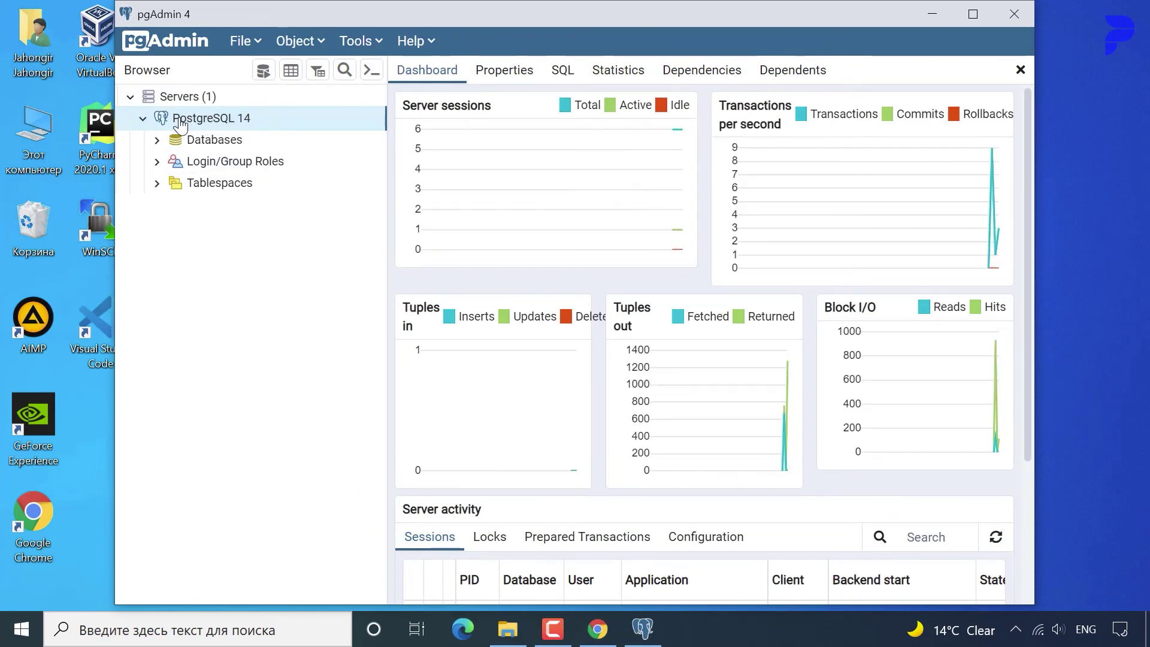
{"action": "right_click", "coordinate": [206, 120]}
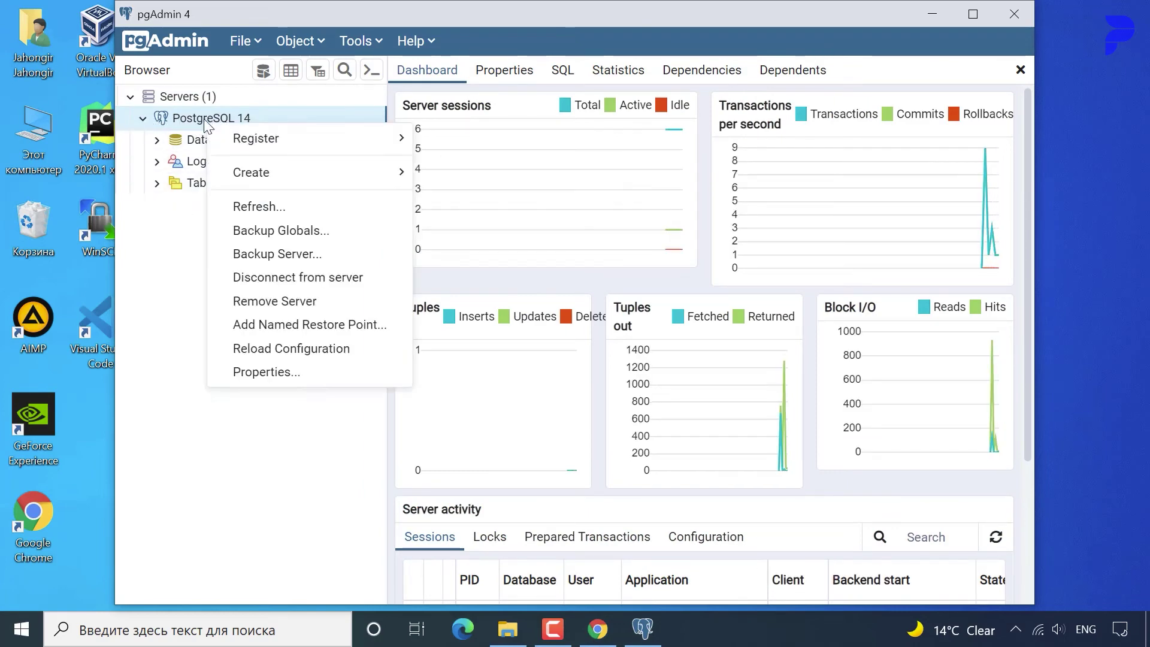
Open the PostgreSQL 14 server properties and inspect the data directory path in Comments.
{"action": "left_click", "coordinate": [298, 371]}
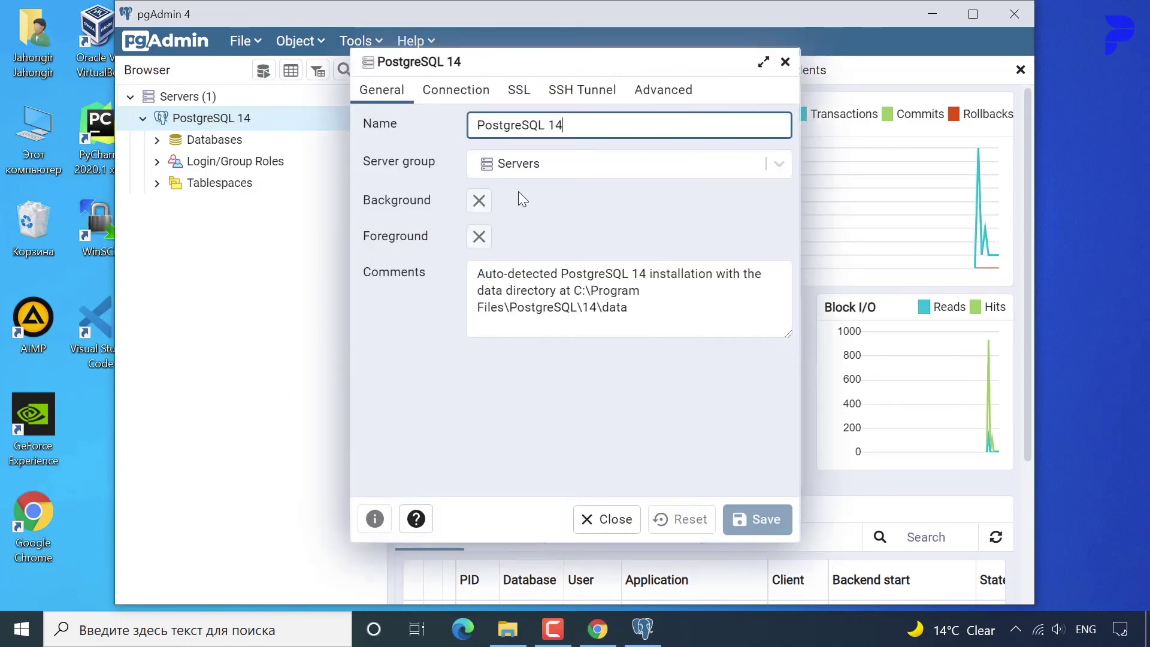
{"action": "left_click_drag", "start_coordinate": [632, 307], "coordinate": [587, 298]}
{"action": "left_click", "coordinate": [615, 308]}
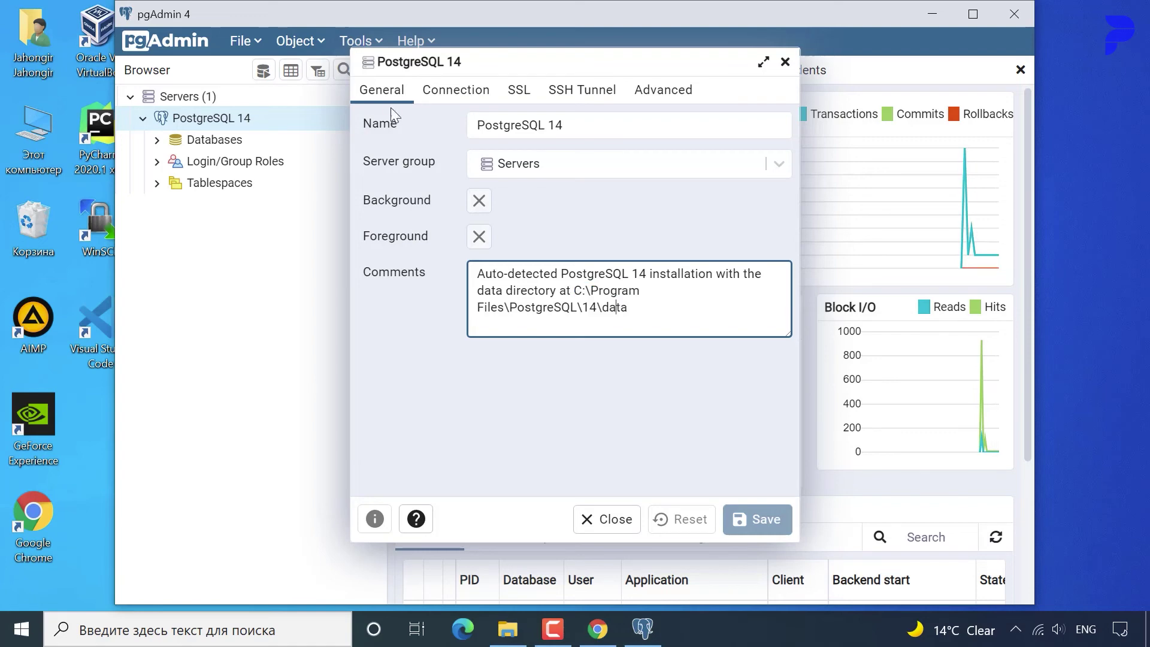
Check the Connection settings (host localhost, port 5432, user postgres) and close without changes.
{"action": "left_click", "coordinate": [455, 90]}
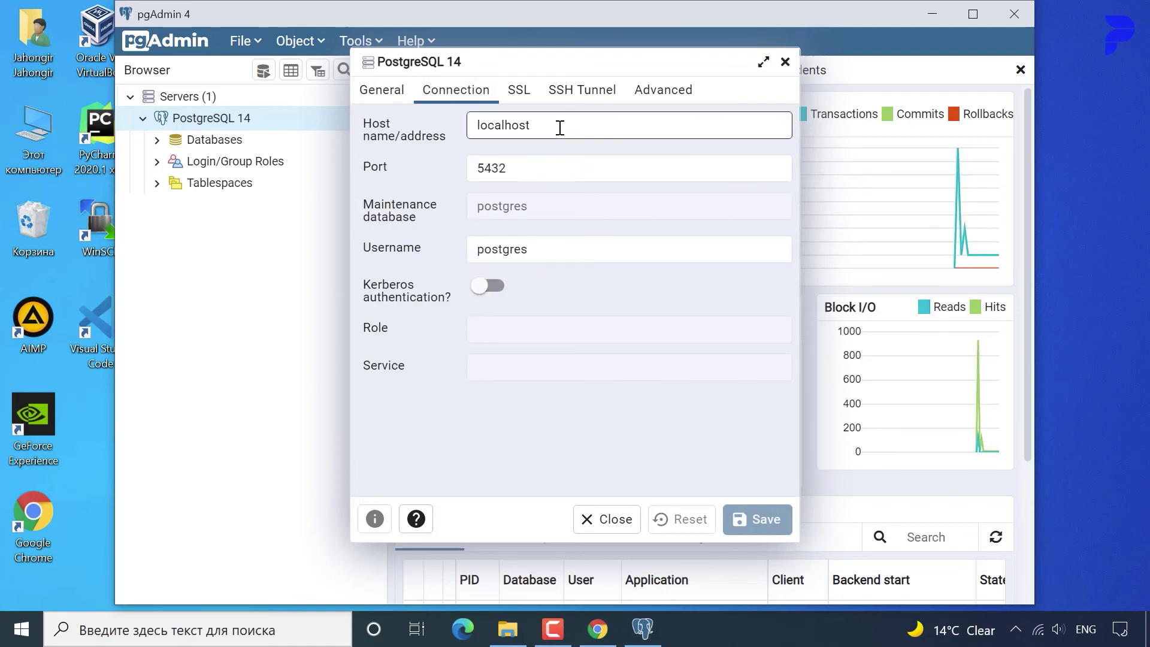
{"action": "left_click_drag", "start_coordinate": [560, 127], "coordinate": [430, 124]}
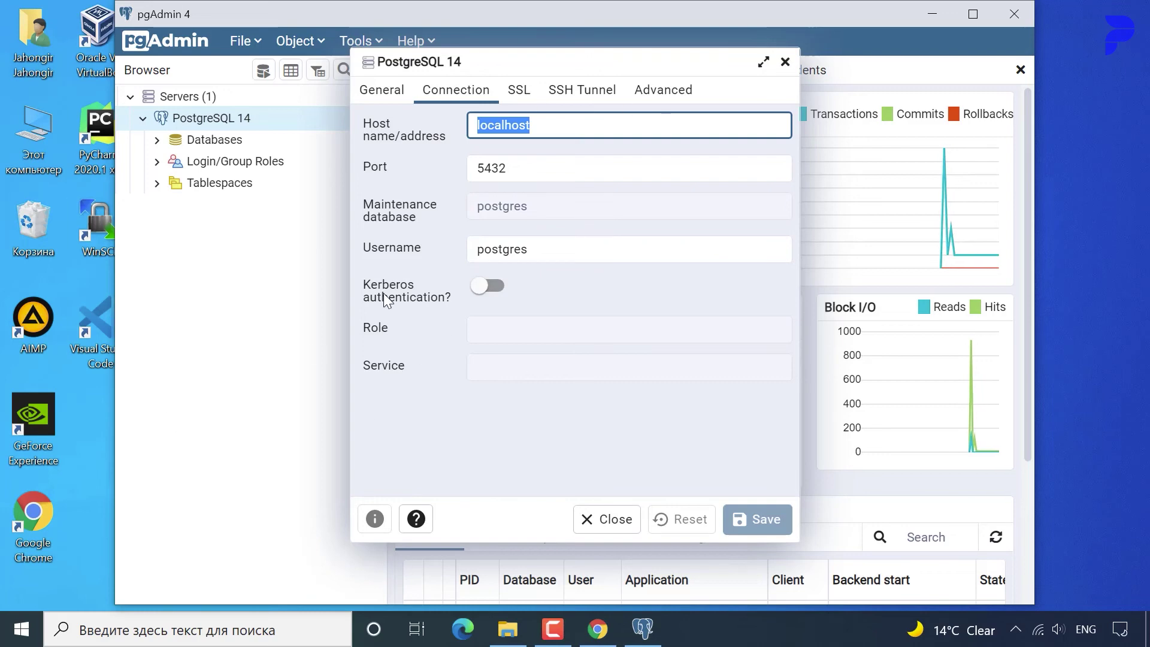
{"action": "left_click_drag", "start_coordinate": [520, 171], "coordinate": [476, 170]}
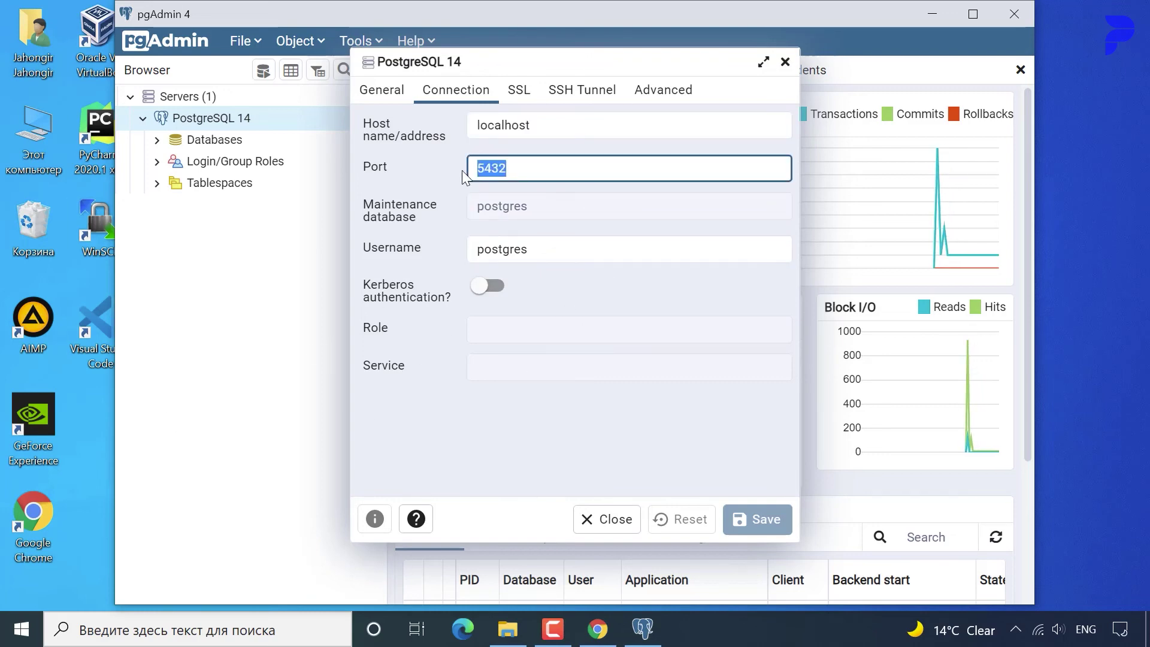
{"action": "left_click_drag", "start_coordinate": [519, 252], "coordinate": [479, 255]}
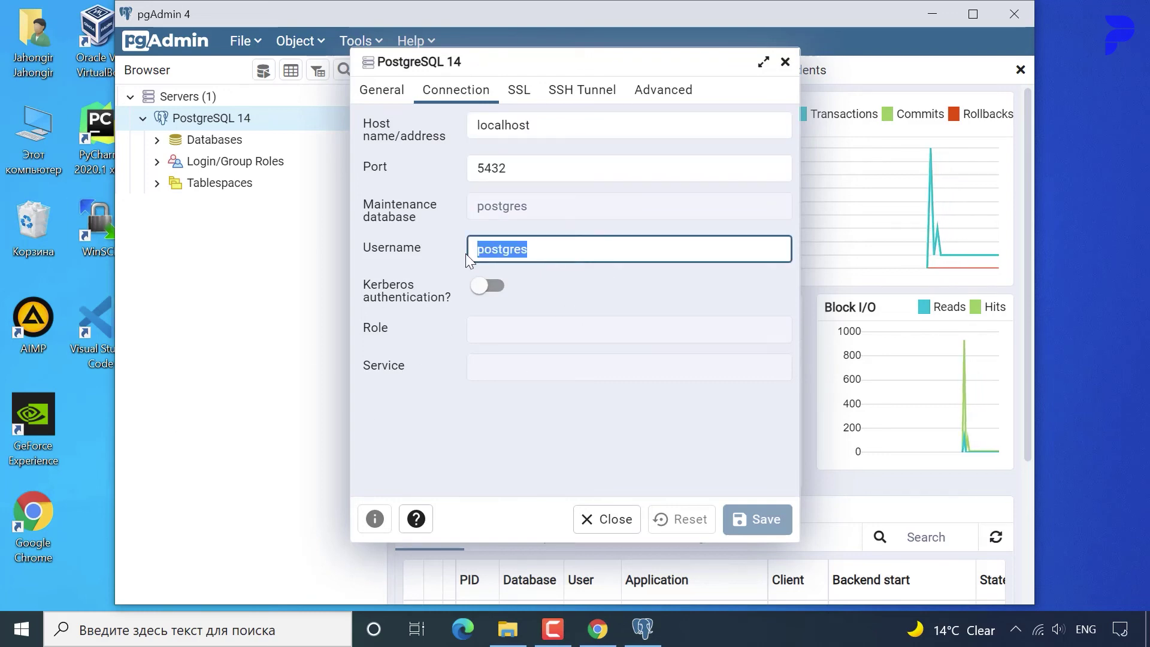
{"action": "left_click", "coordinate": [466, 254]}
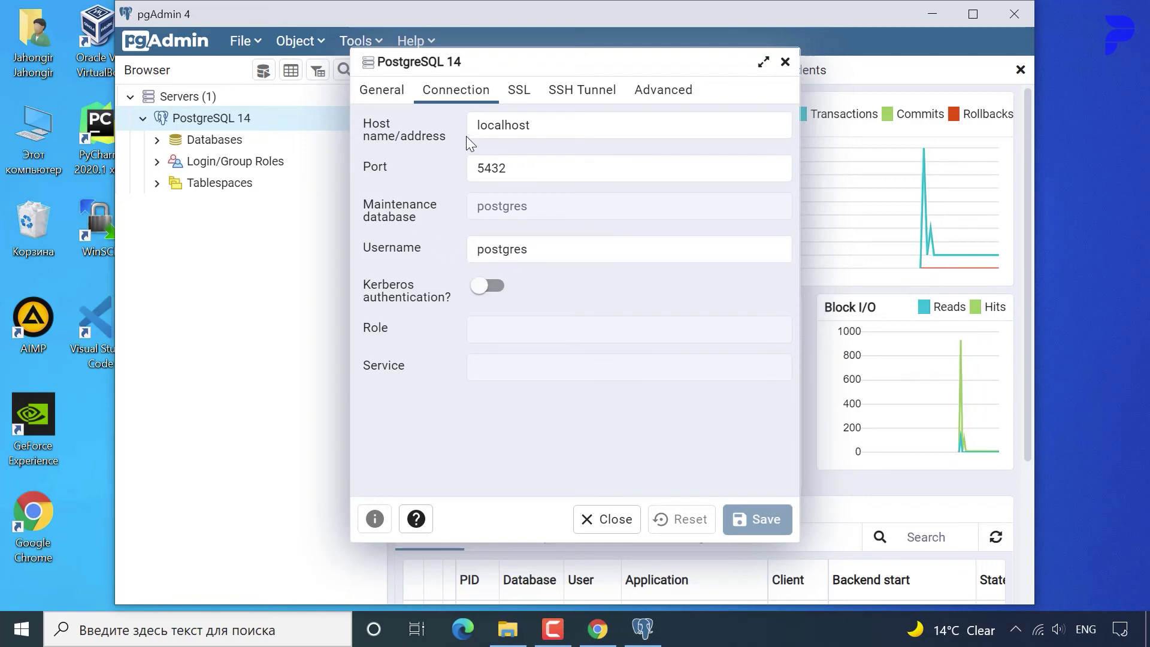
{"action": "left_click", "coordinate": [497, 166]}
{"action": "left_click", "coordinate": [516, 133]}
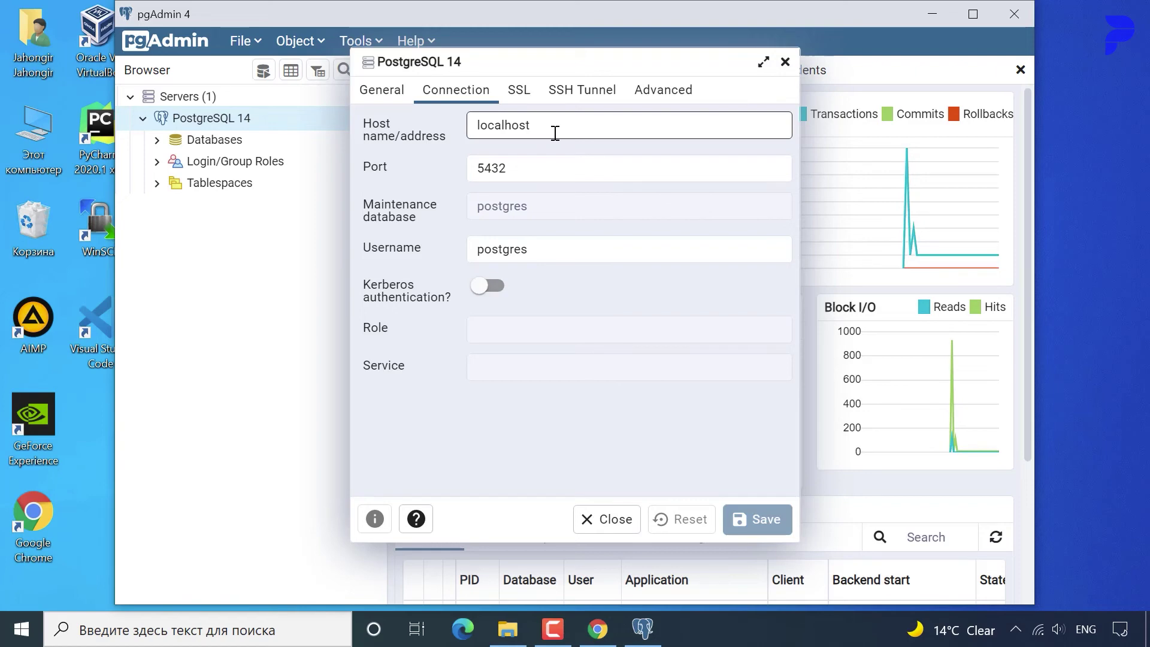
{"action": "left_click", "coordinate": [173, 38]}
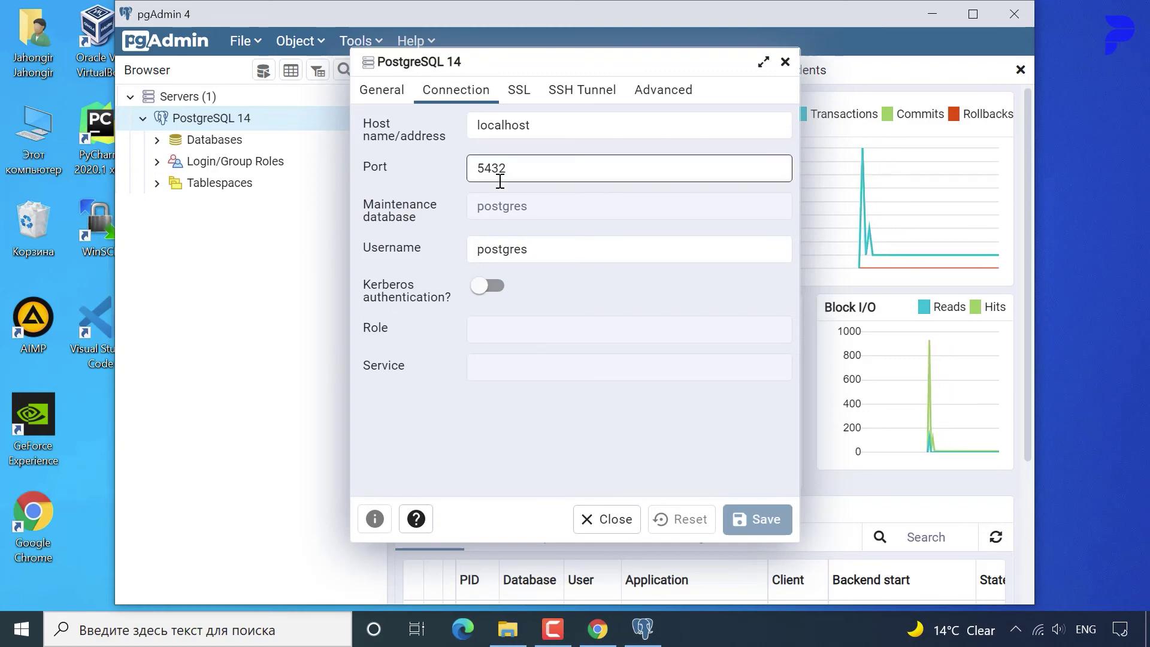
{"action": "left_click_drag", "start_coordinate": [550, 124], "coordinate": [451, 109]}
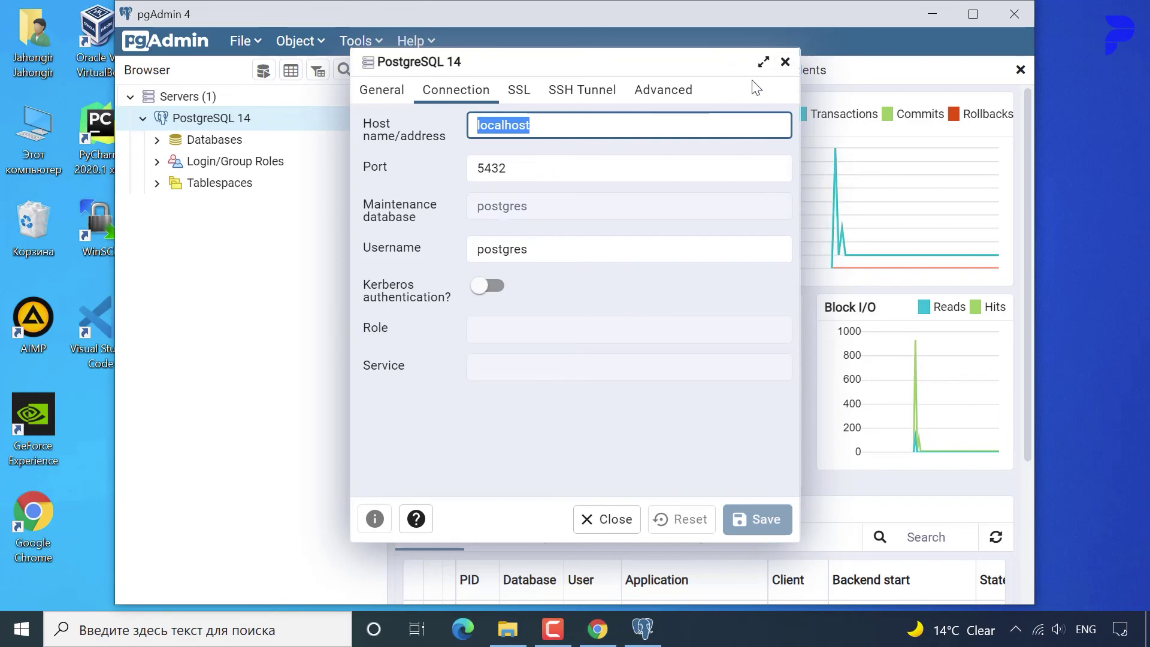
{"action": "left_click", "coordinate": [782, 62]}
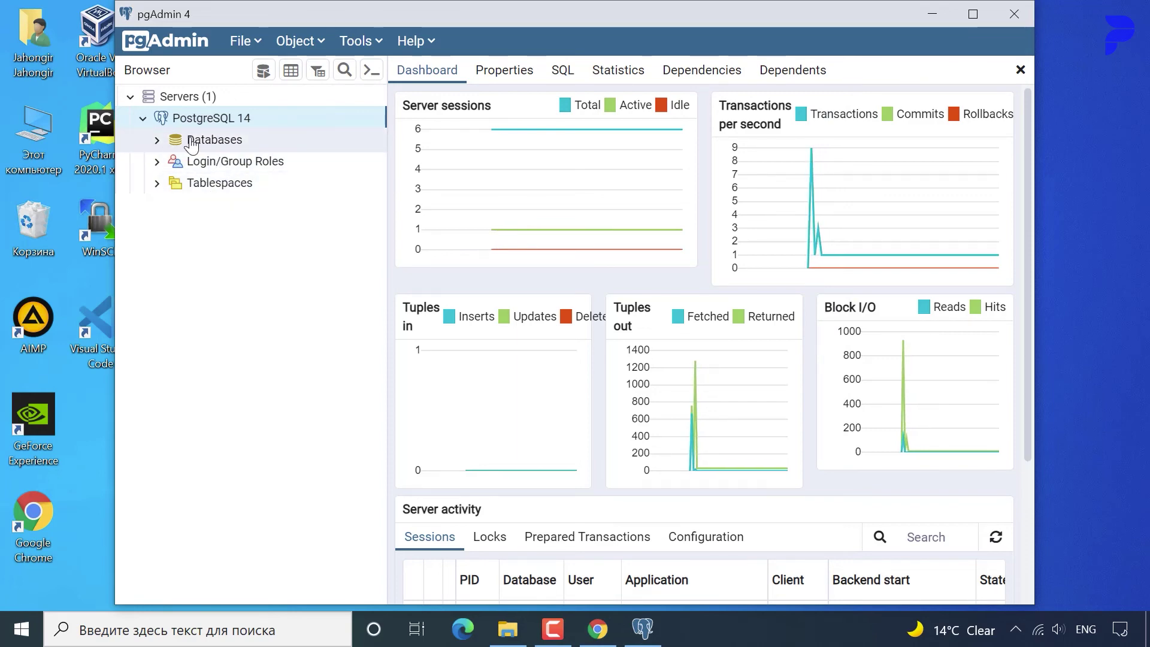
Expand Databases > postgres > Schemas to reveal the public schema's object types.
{"action": "left_click", "coordinate": [157, 144]}
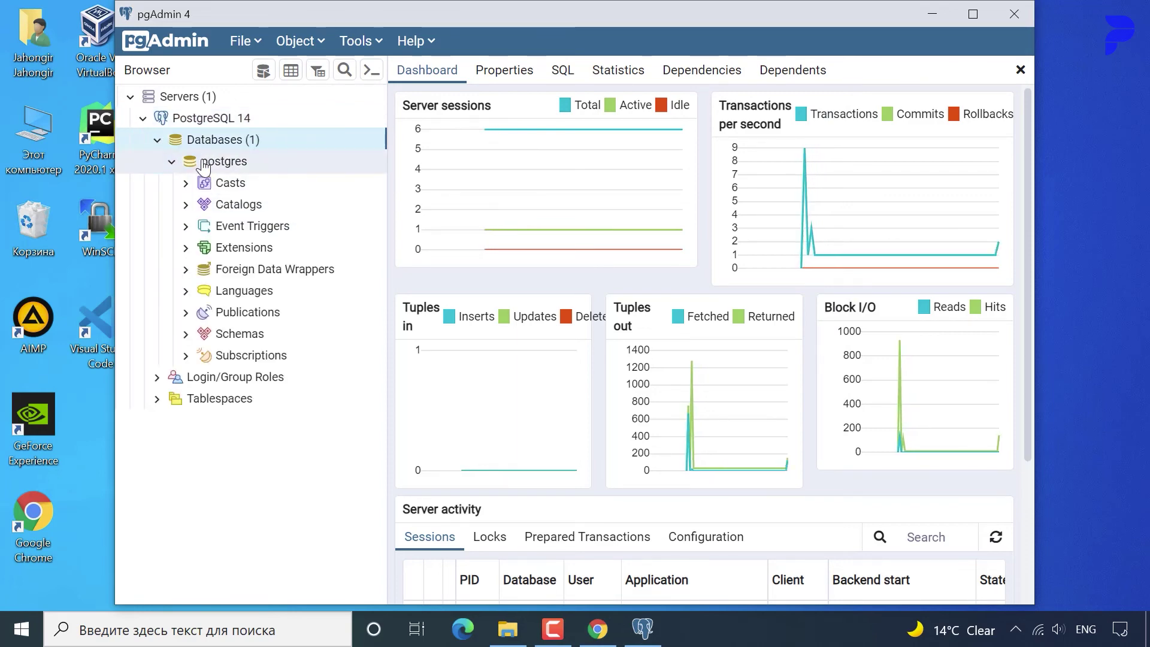
{"action": "left_click", "coordinate": [172, 162]}
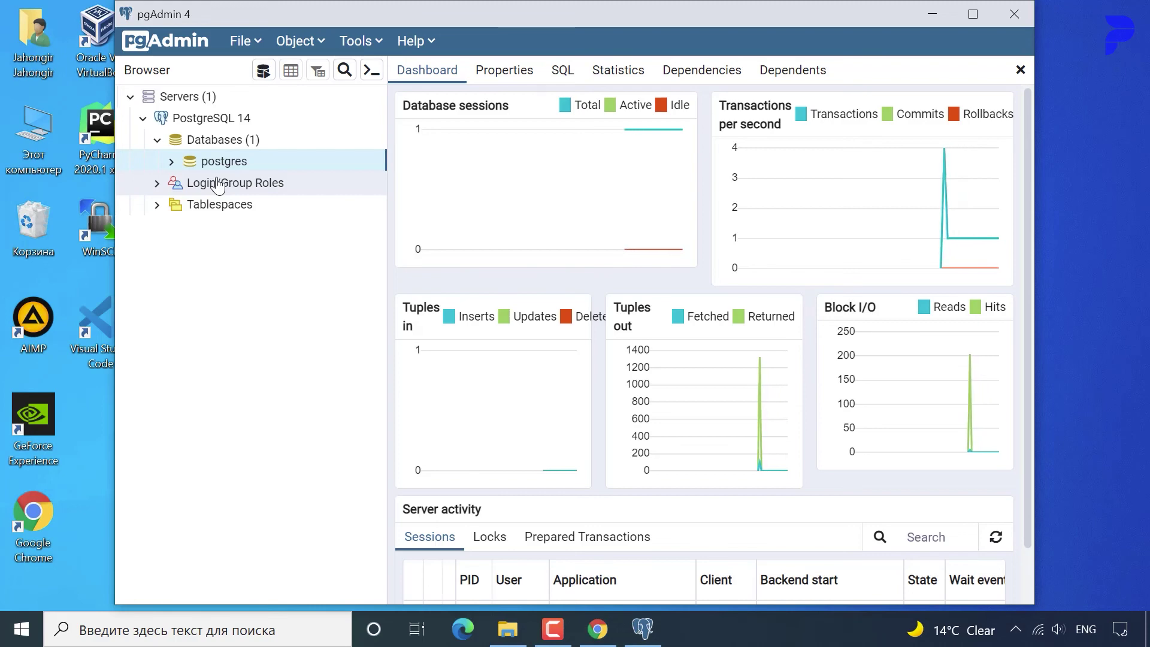
{"action": "left_click", "coordinate": [171, 162]}
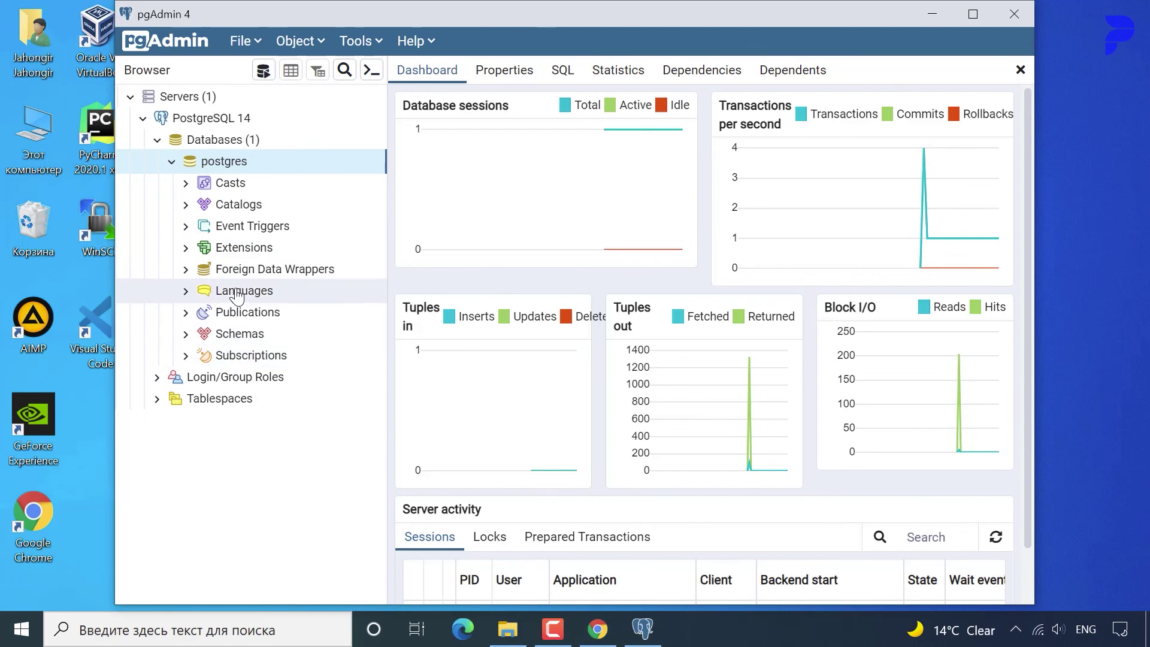
{"action": "double_click", "coordinate": [232, 334]}
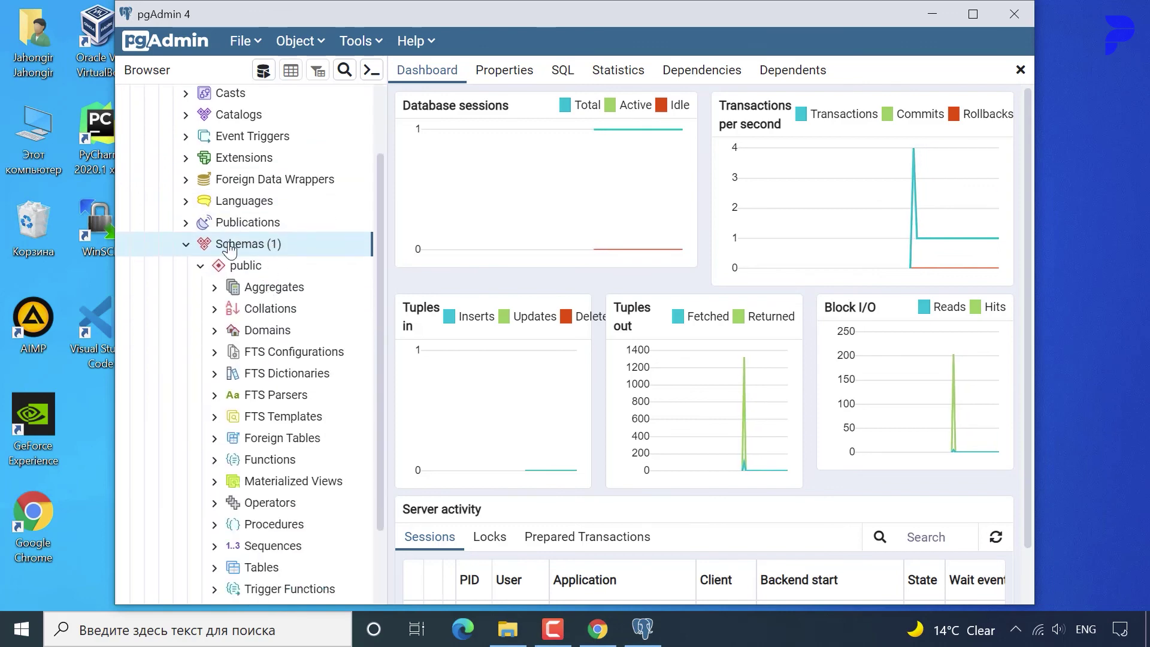
{"action": "scroll", "coordinate": [231, 249], "scroll_direction": "up", "scroll_amount": 2}
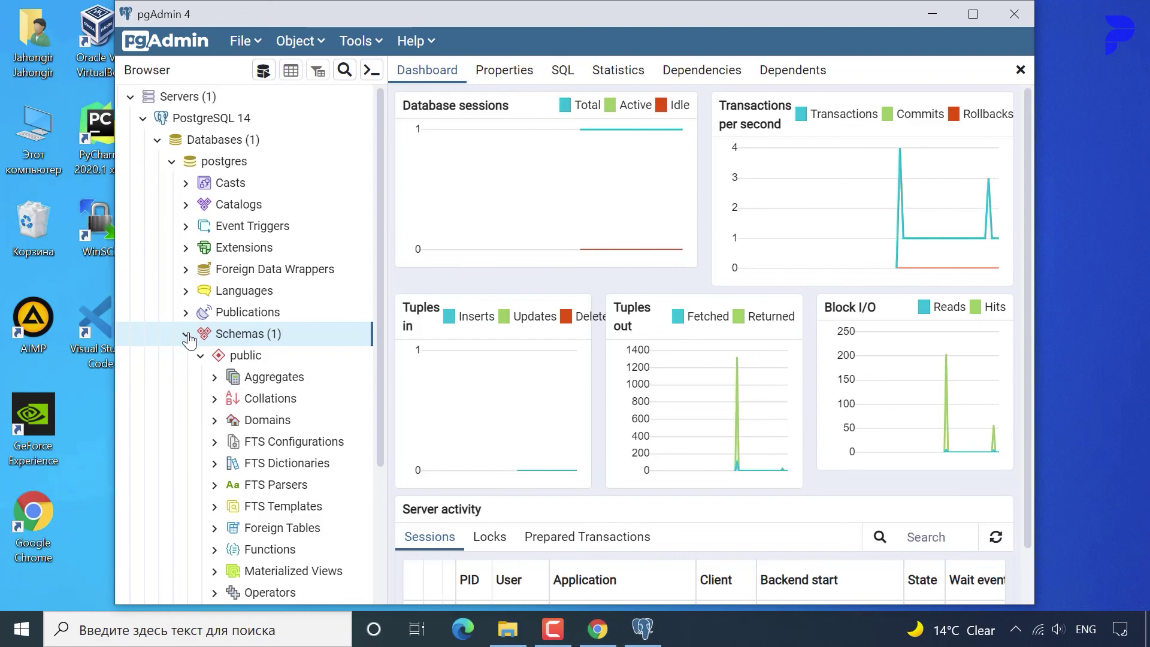
{"action": "scroll", "coordinate": [193, 348], "scroll_direction": "down", "scroll_amount": 3}
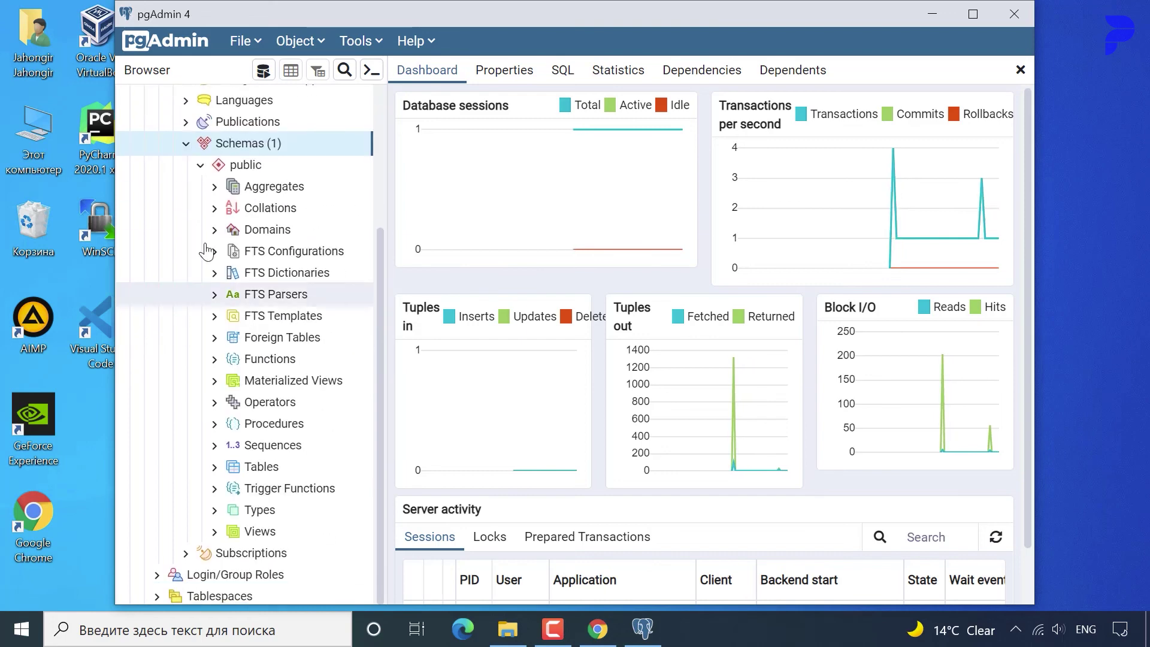
{"action": "left_click", "coordinate": [200, 167]}
{"action": "left_click", "coordinate": [264, 357]}
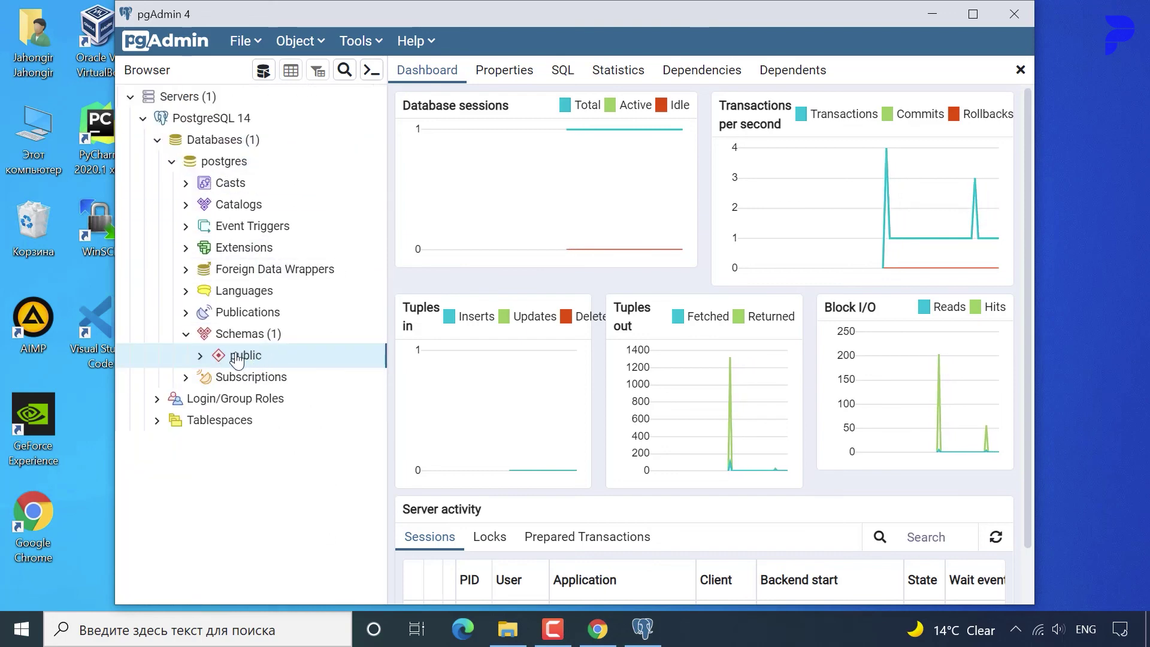
{"action": "left_click", "coordinate": [201, 356]}
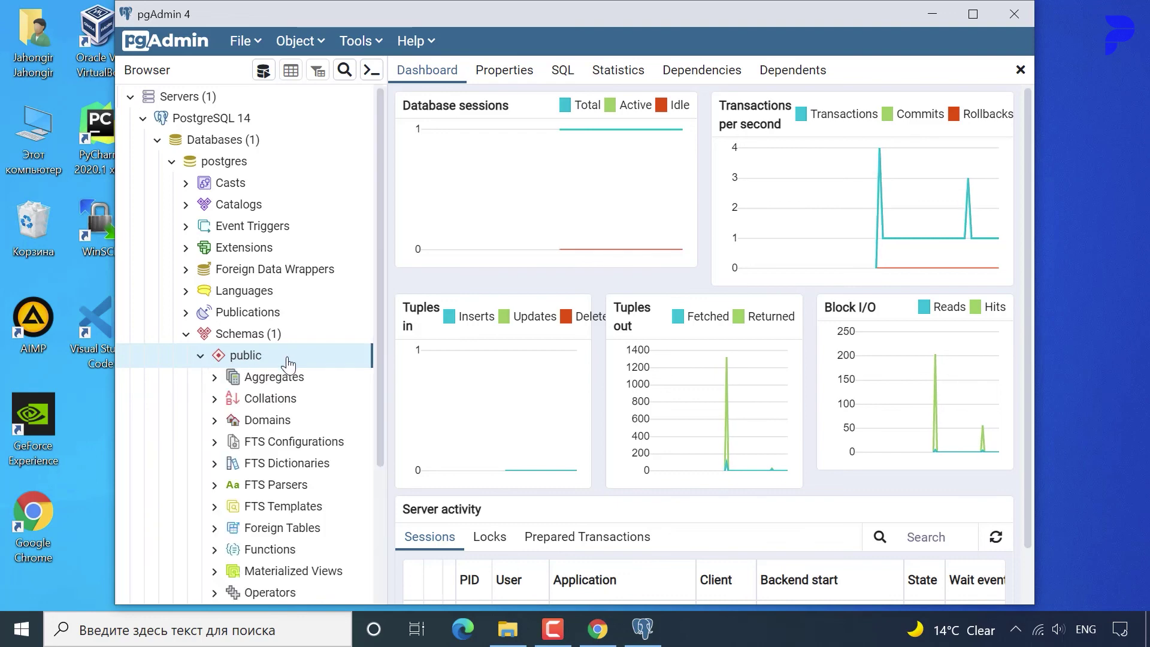
Expand the public schema's Tables group, then collapse Schemas and the postgres database node.
{"action": "scroll", "coordinate": [288, 363], "scroll_direction": "down", "scroll_amount": 3}
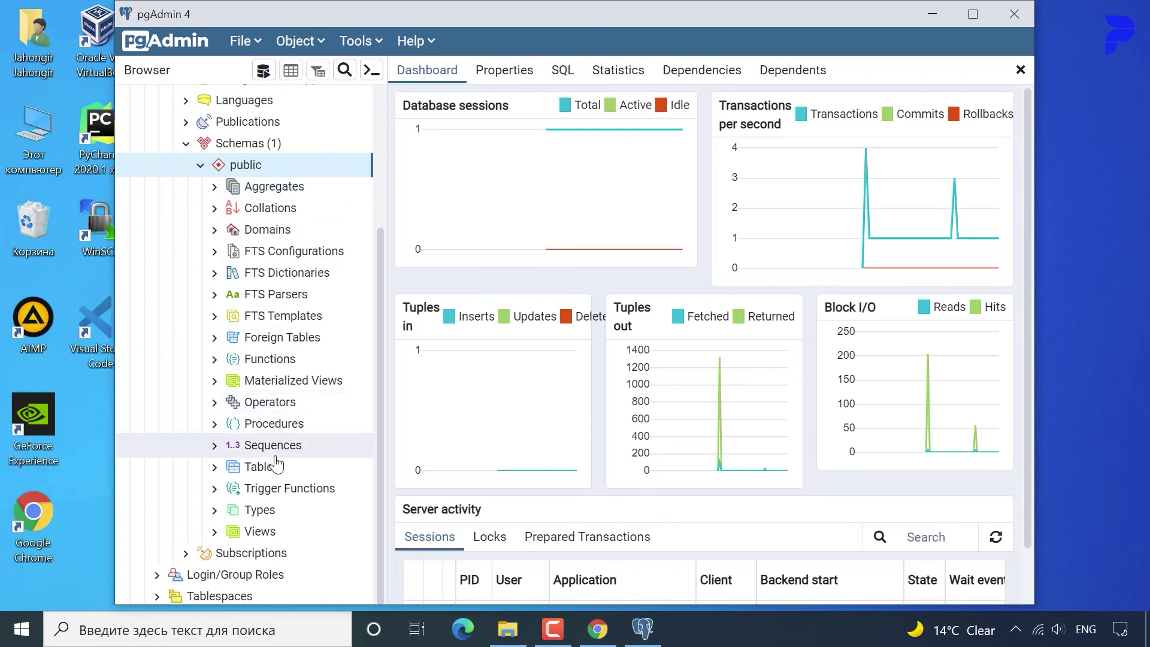
{"action": "left_click", "coordinate": [216, 471]}
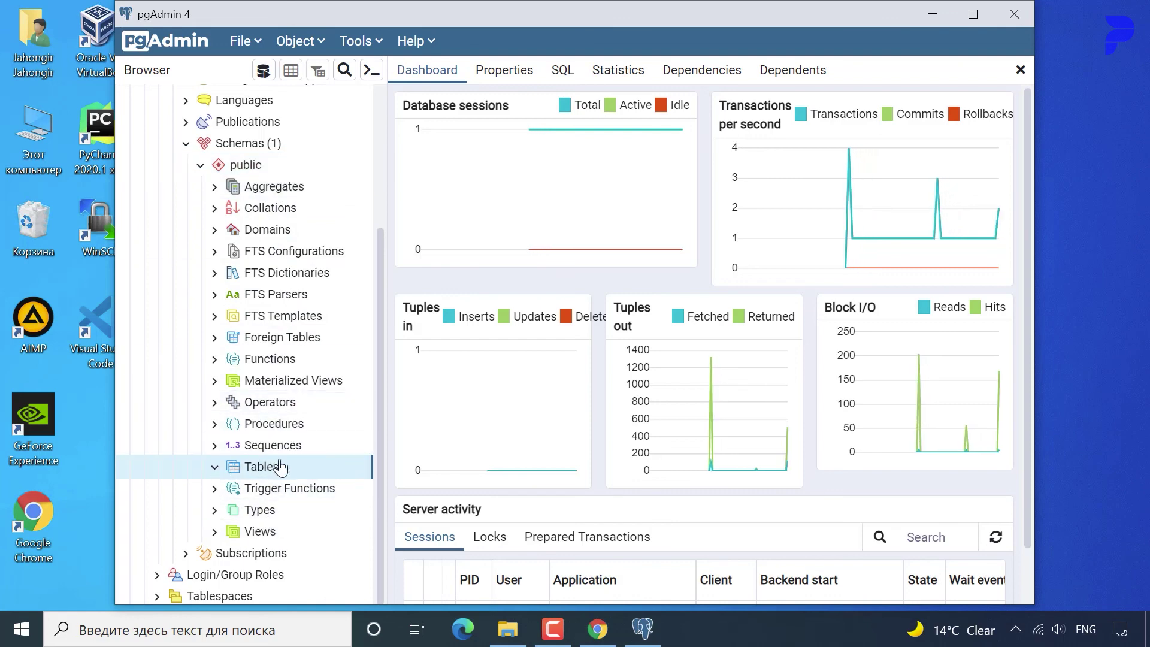
{"action": "left_click", "coordinate": [215, 468]}
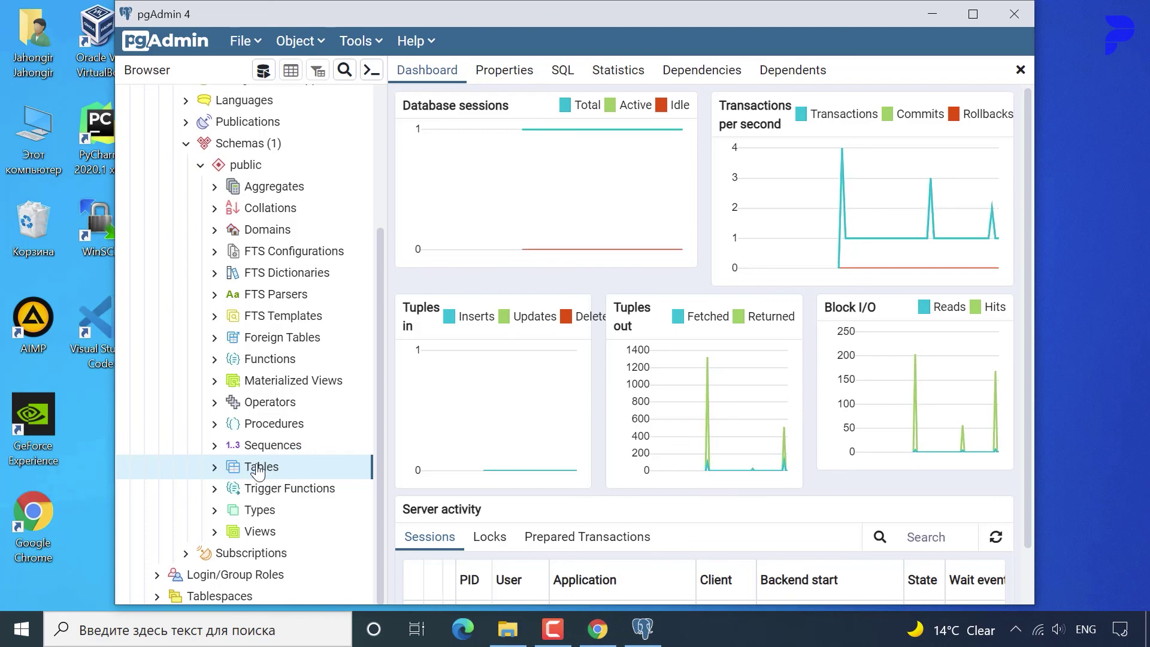
{"action": "left_click", "coordinate": [214, 472]}
{"action": "scroll", "coordinate": [257, 473], "scroll_direction": "up", "scroll_amount": 3}
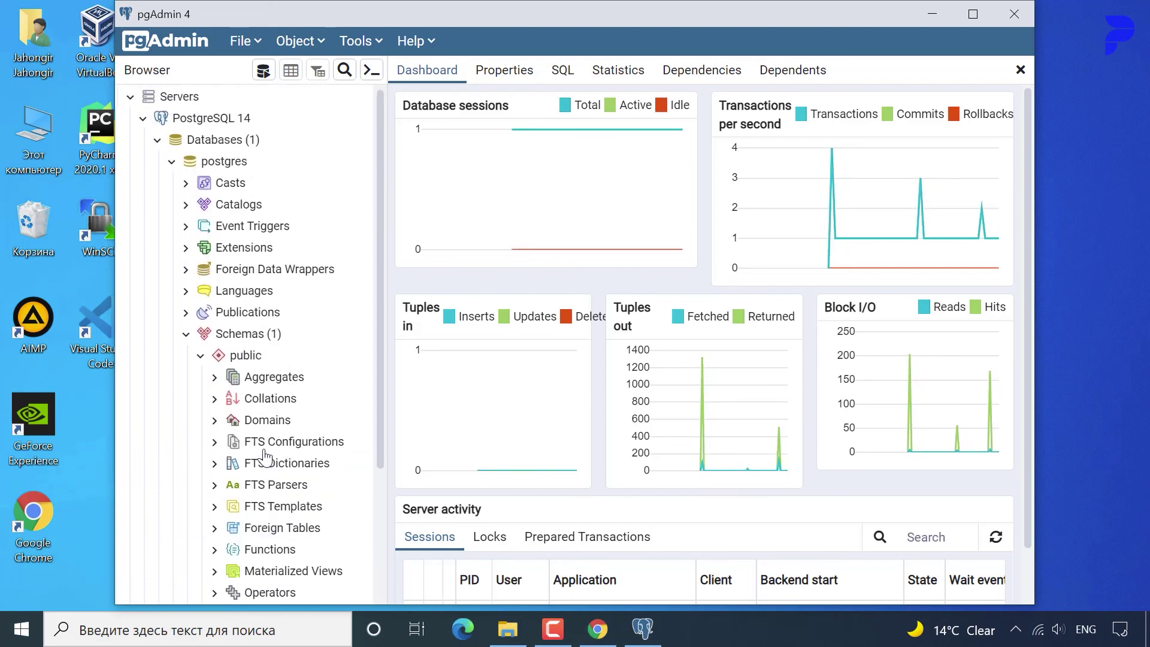
{"action": "scroll", "coordinate": [257, 440], "scroll_direction": "down", "scroll_amount": 3}
{"action": "scroll", "coordinate": [245, 360], "scroll_direction": "up", "scroll_amount": 3}
{"action": "scroll", "coordinate": [242, 359], "scroll_direction": "down", "scroll_amount": 4}
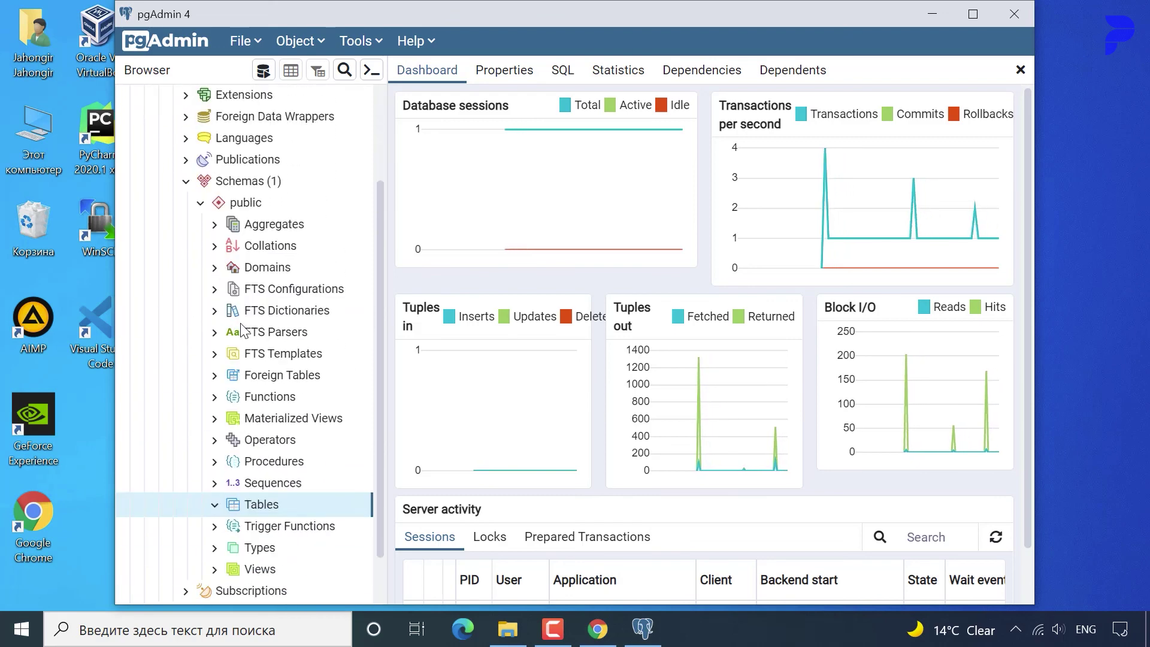
{"action": "scroll", "coordinate": [248, 467], "scroll_direction": "up", "scroll_amount": 4}
{"action": "scroll", "coordinate": [250, 495], "scroll_direction": "down", "scroll_amount": 3}
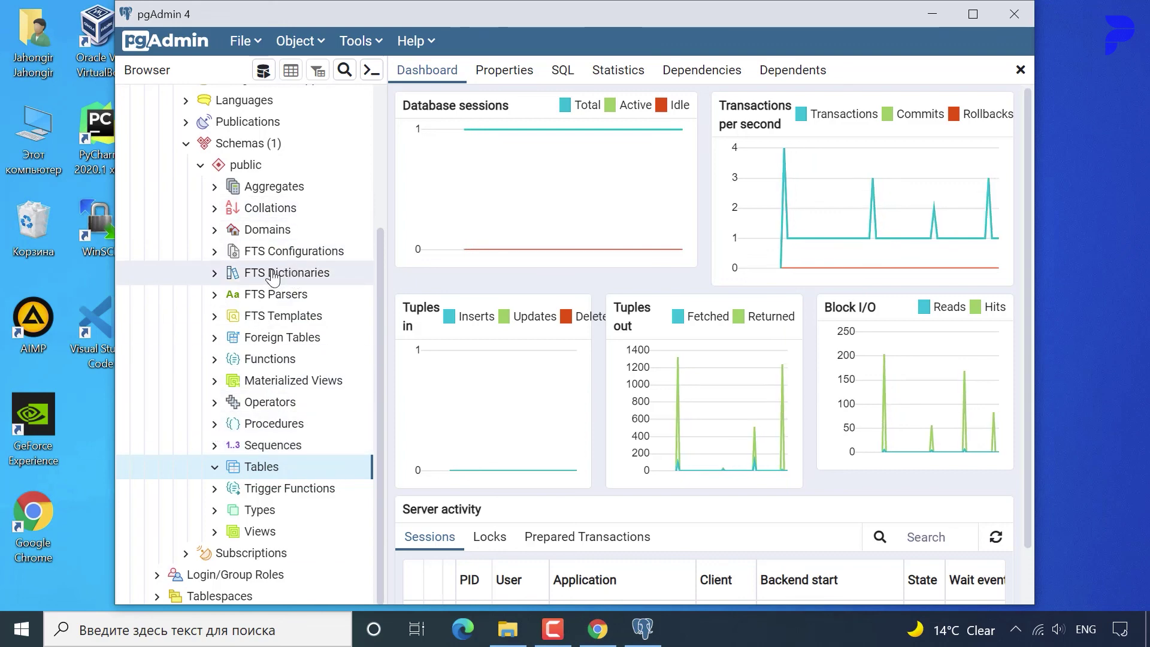
{"action": "scroll", "coordinate": [269, 275], "scroll_direction": "up", "scroll_amount": 5}
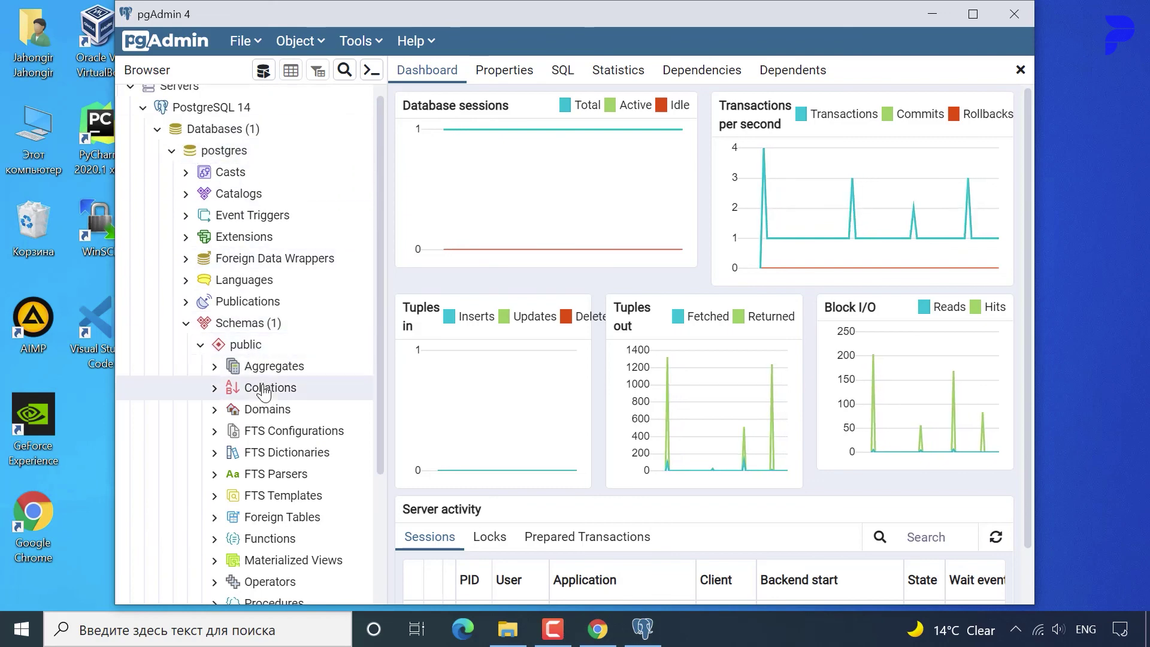
{"action": "scroll", "coordinate": [249, 386], "scroll_direction": "down", "scroll_amount": 5}
{"action": "left_click", "coordinate": [258, 470]}
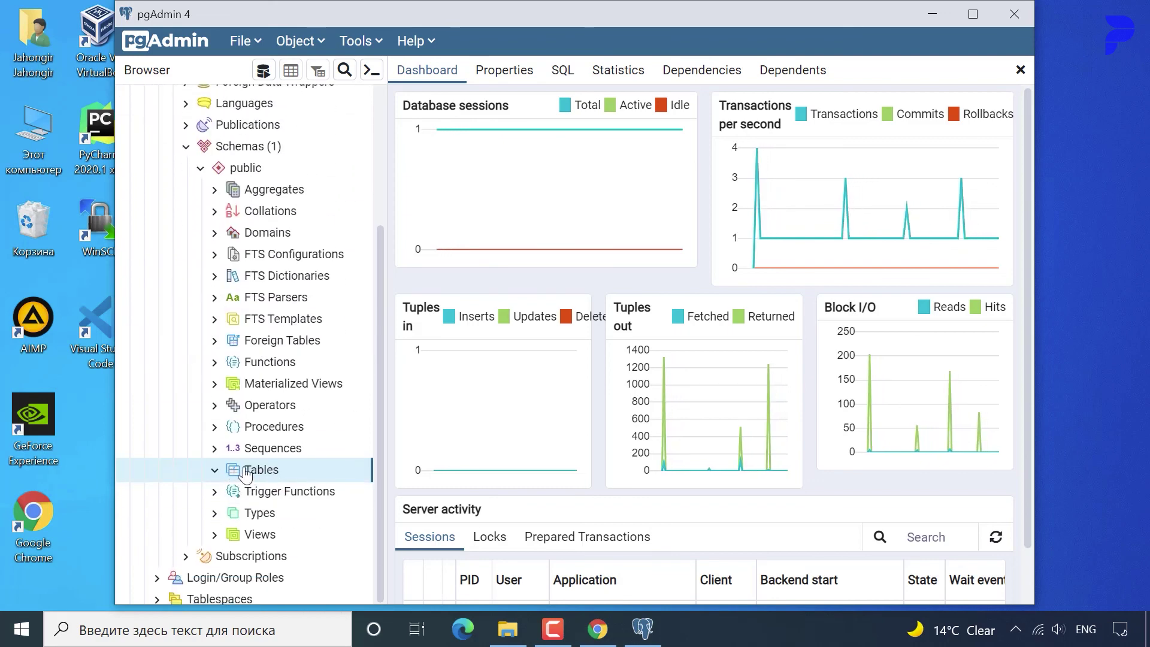
{"action": "scroll", "coordinate": [207, 383], "scroll_direction": "up", "scroll_amount": 5}
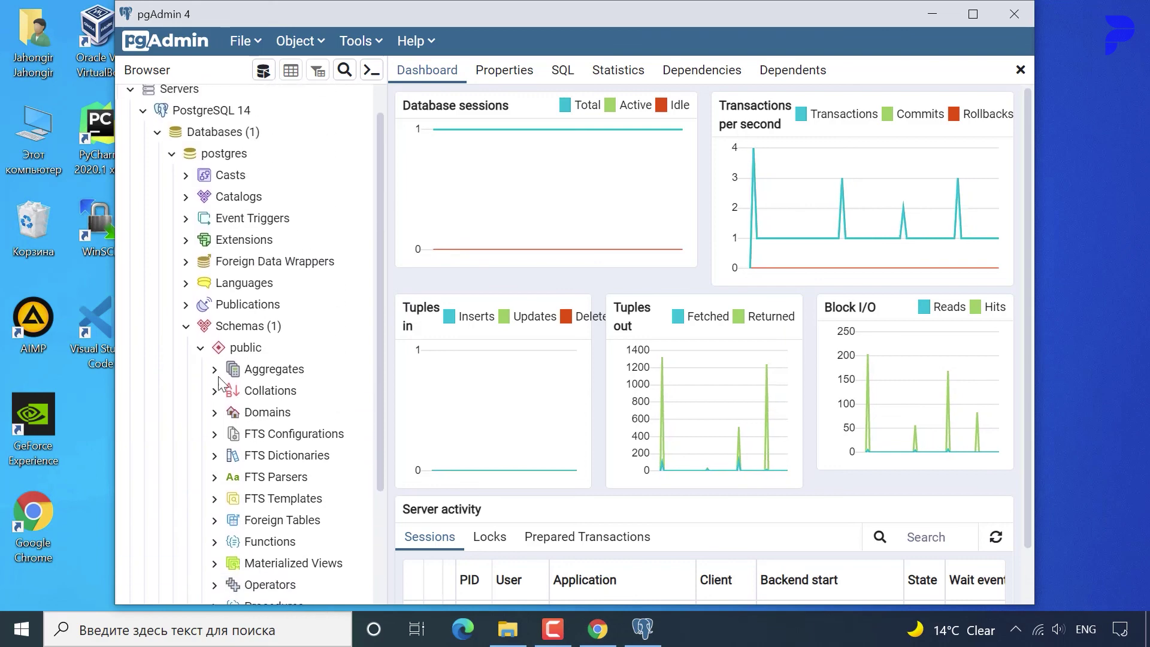
{"action": "left_click", "coordinate": [186, 327]}
{"action": "left_click", "coordinate": [172, 162]}
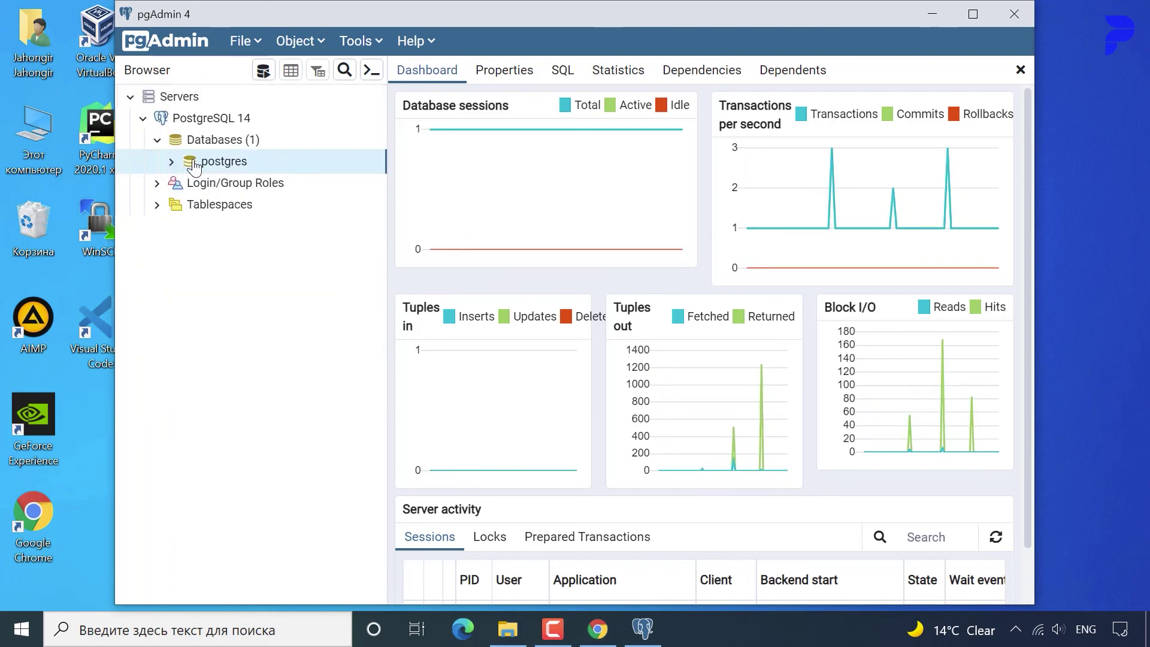